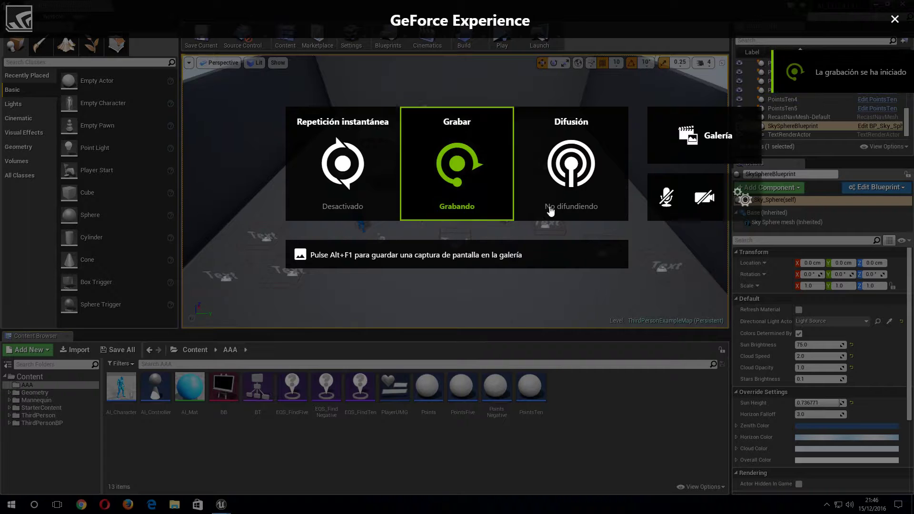
Step: Open the AI_Character Blueprint and add an Event Tick node to its Event Graph
left_click(894, 21)
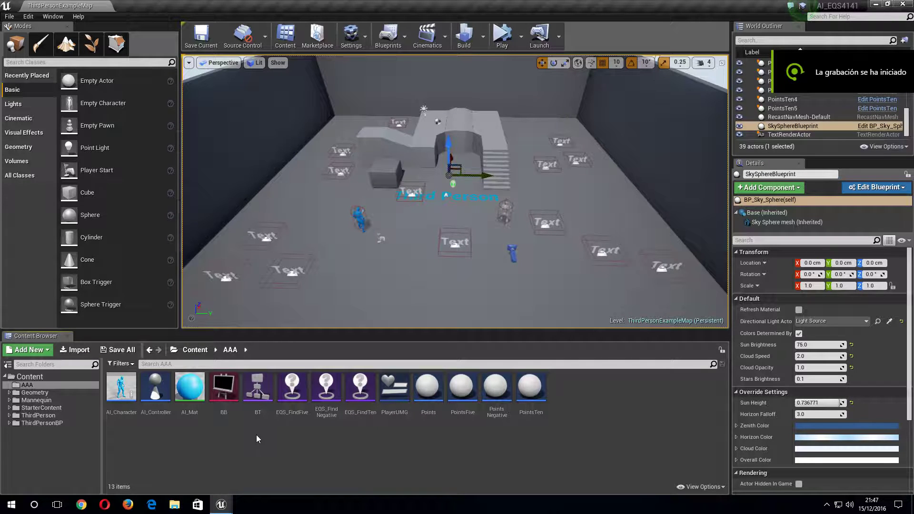
mouse_move(182, 387)
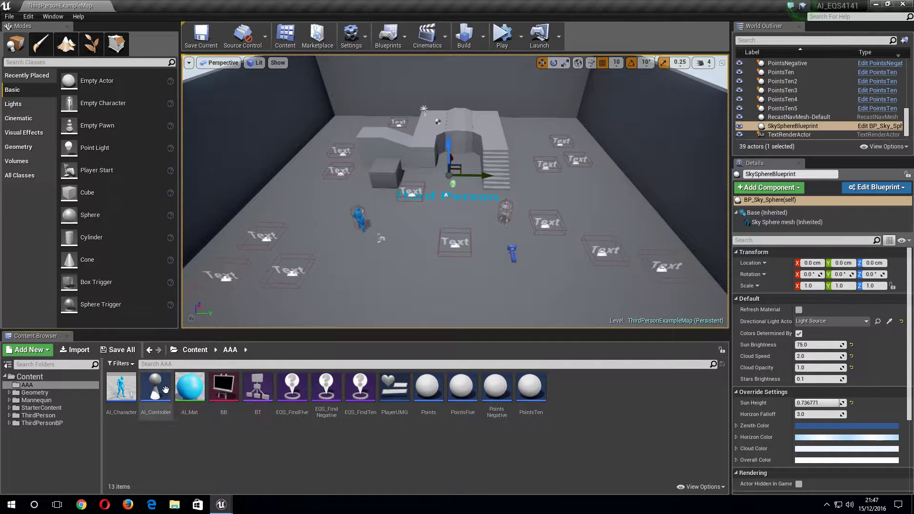
double_click(122, 387)
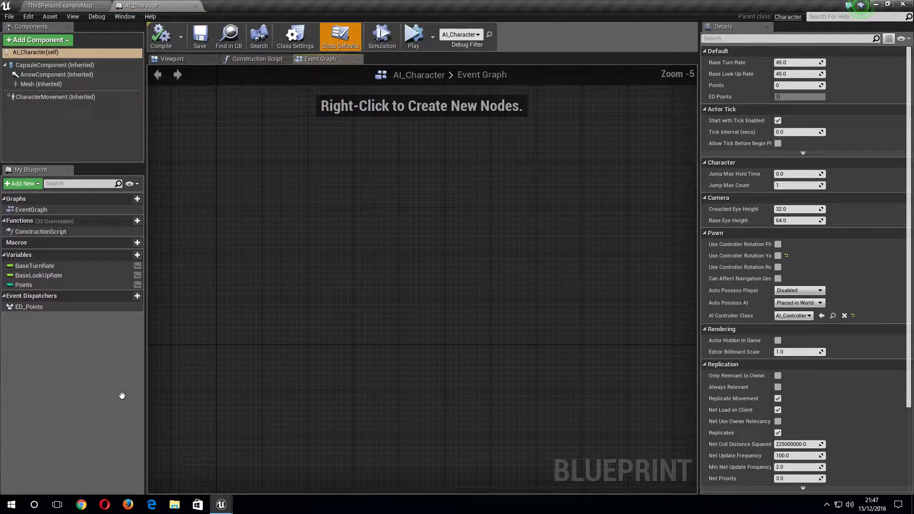
right_click(268, 218)
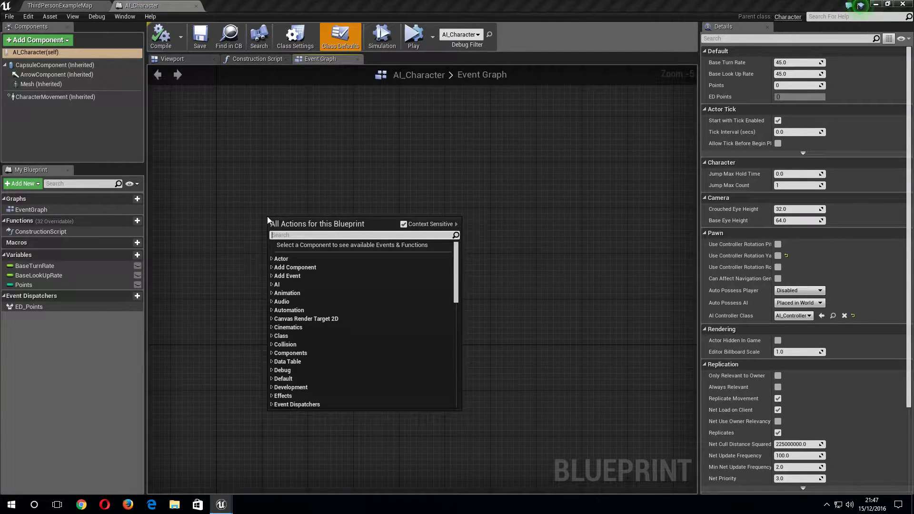
type("tick")
key("Return")
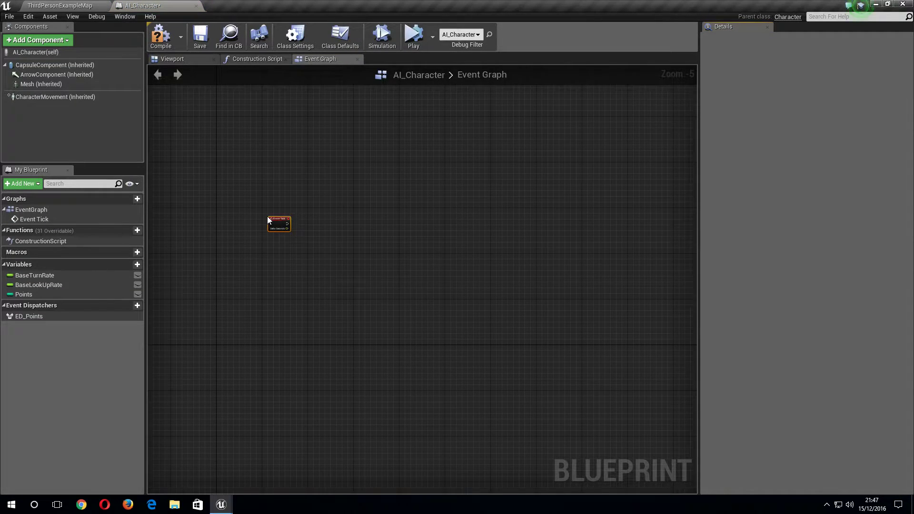
scroll(268, 216, "up", 2)
scroll(267, 216, "up", 1)
right_click_drag(358, 246, 298, 244)
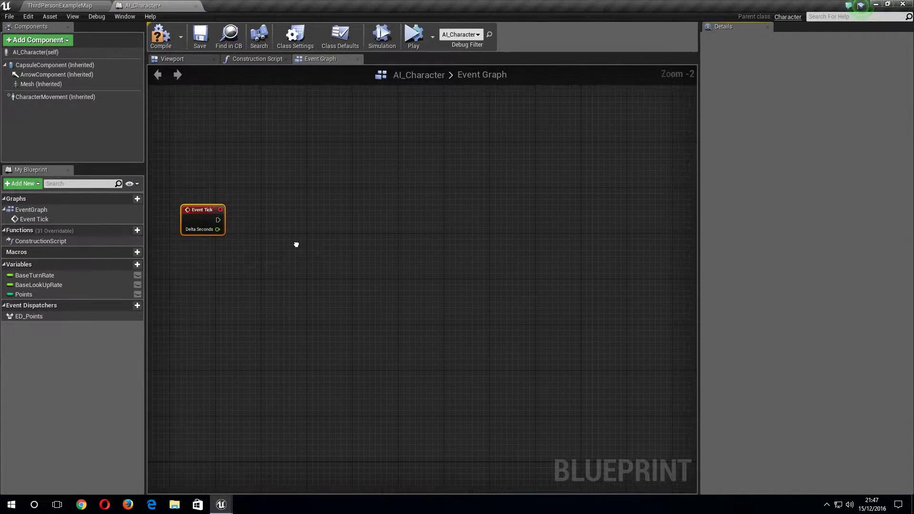
Step: Add a Draw Debug Line node to the right of Event Tick
right_click(323, 285)
type("de")
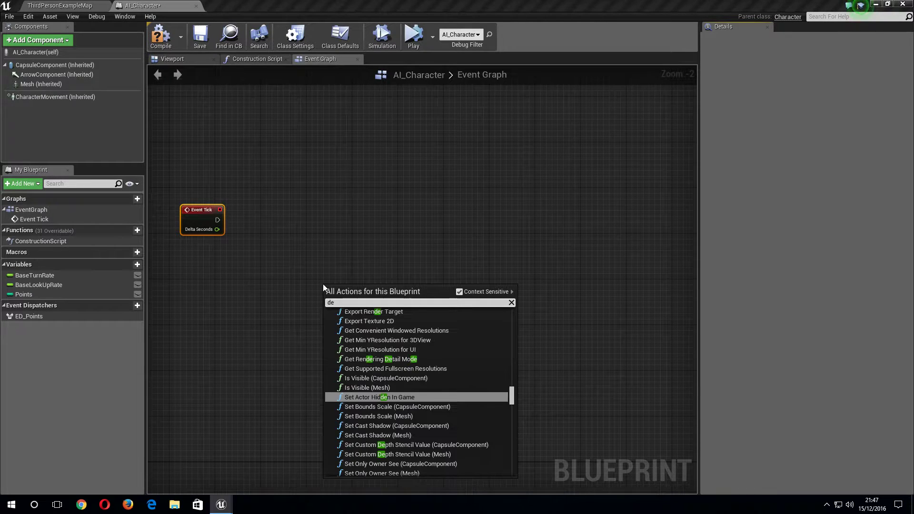
type("bug li")
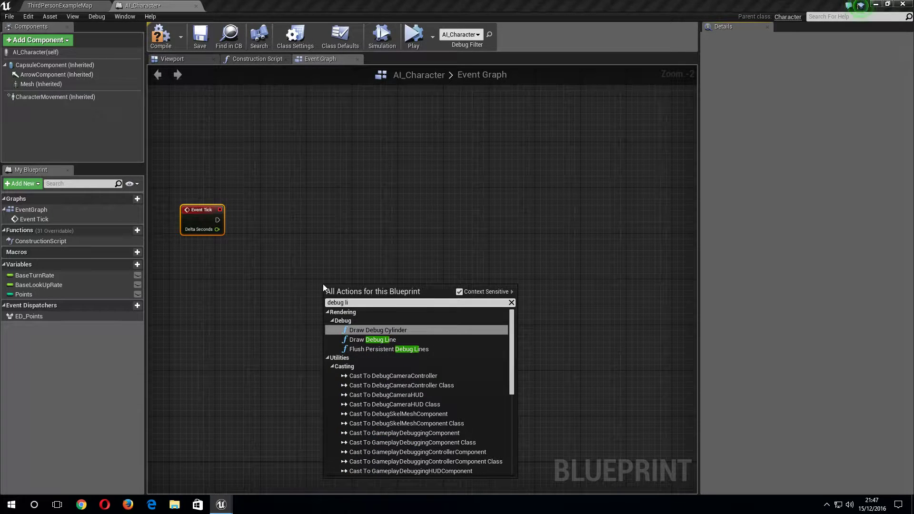
key("Down")
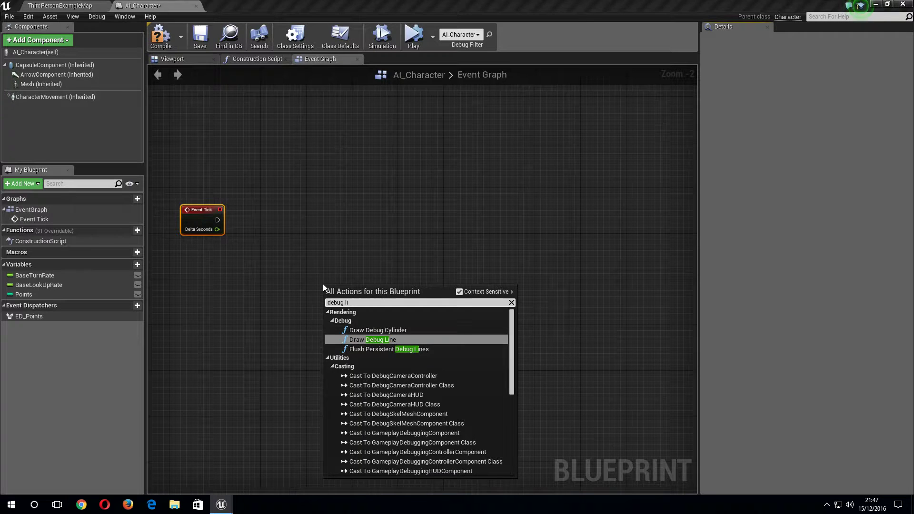
key("Return")
left_click_drag(324, 288, 398, 225)
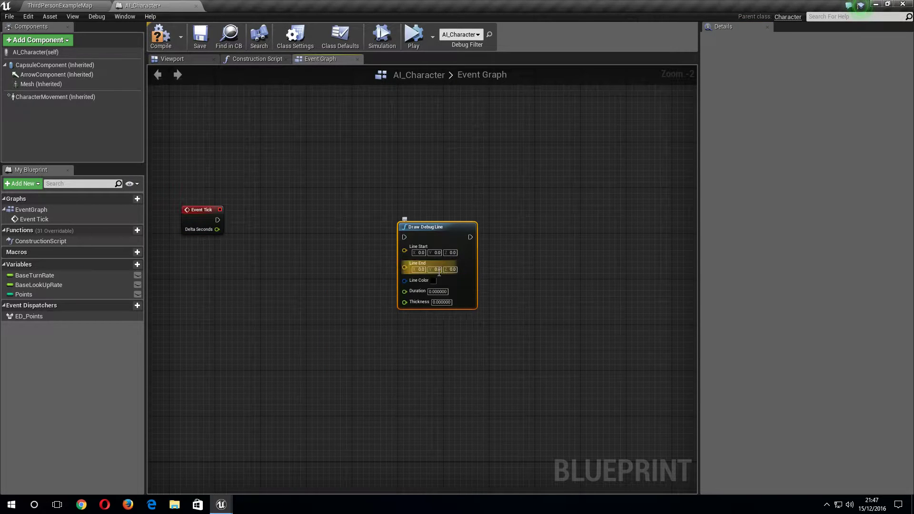
Step: Set the debug line's colour to red (R=1) and its thickness to 4
left_click(433, 281)
left_click(478, 384)
type("1")
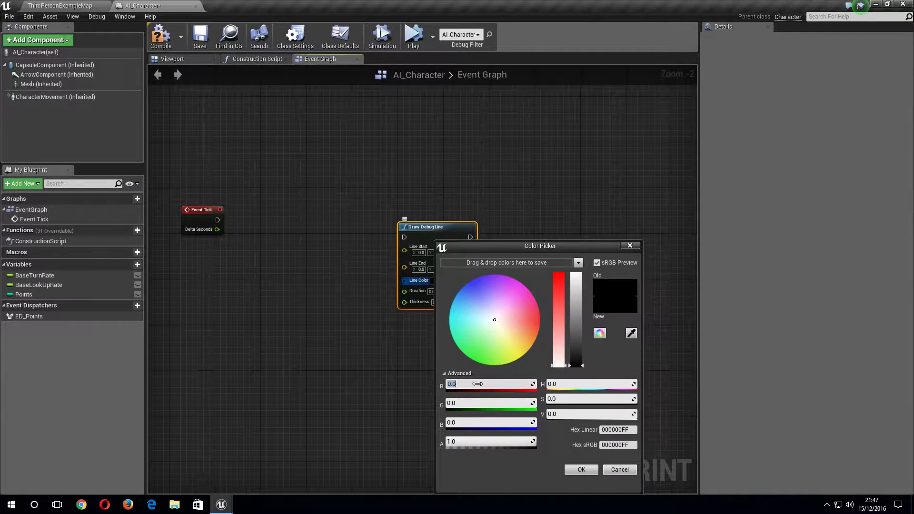
key("Return")
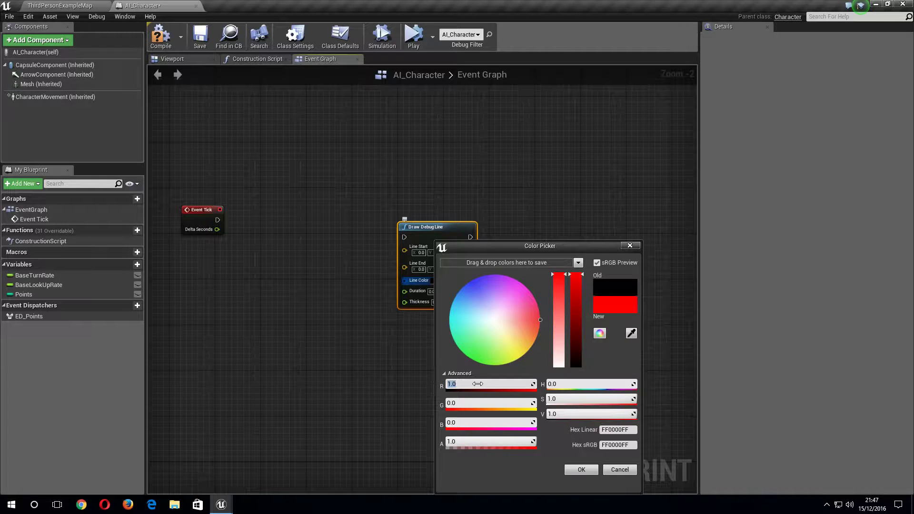
left_click(568, 468)
left_click(434, 302)
type("4")
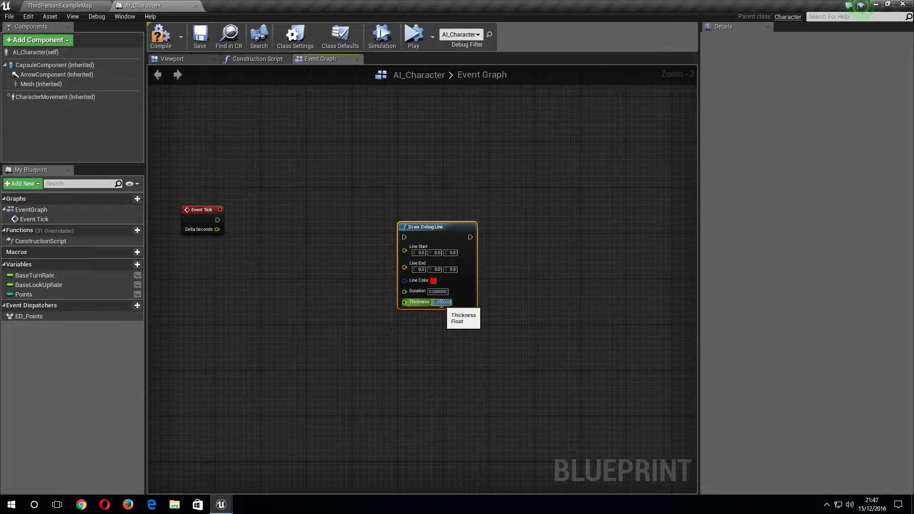
key("Return")
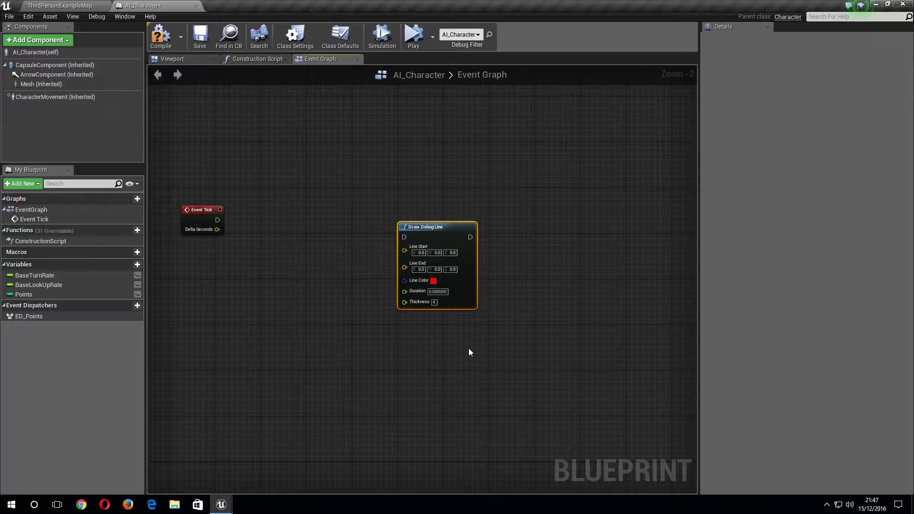
Step: Add GetActorLocation and Get Actor Forward Vector nodes below Event Tick
right_click(242, 324)
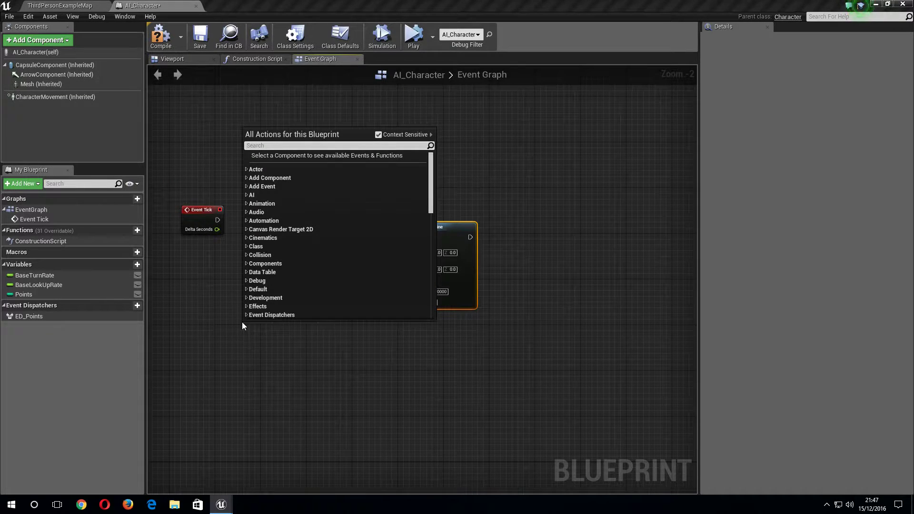
type("actorlo")
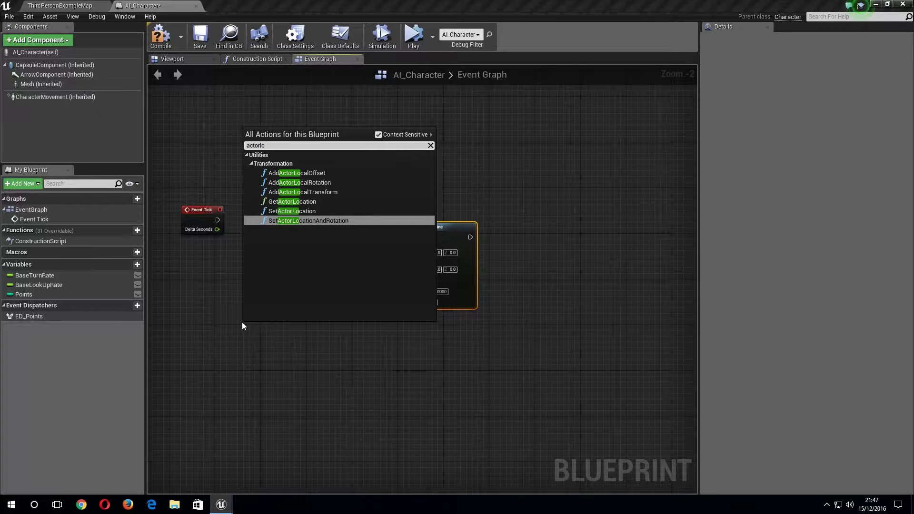
key("Up")
key("Up")
key("Return")
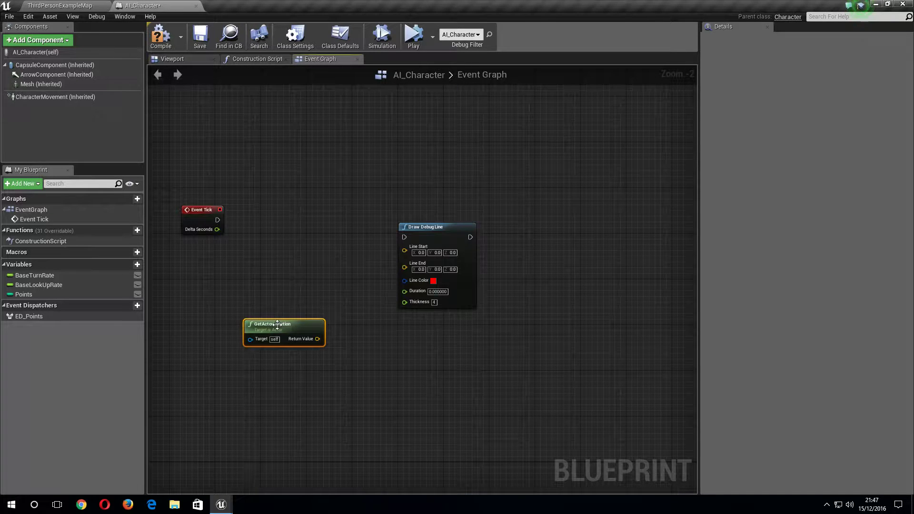
left_click_drag(278, 325, 238, 273)
right_click(225, 374)
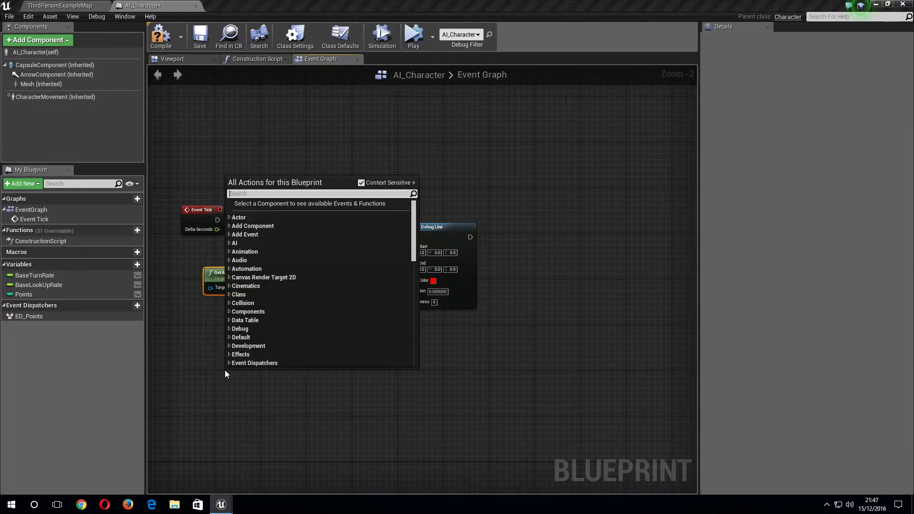
type("a")
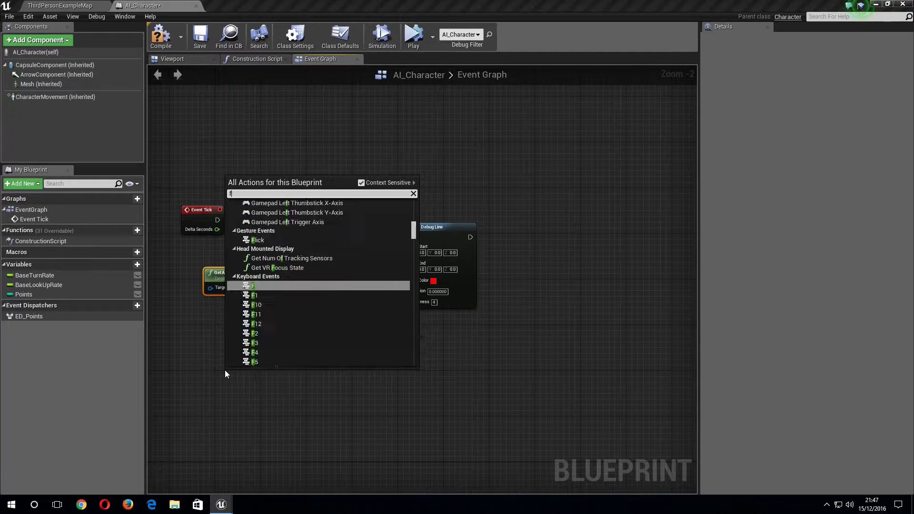
type("ctor fo")
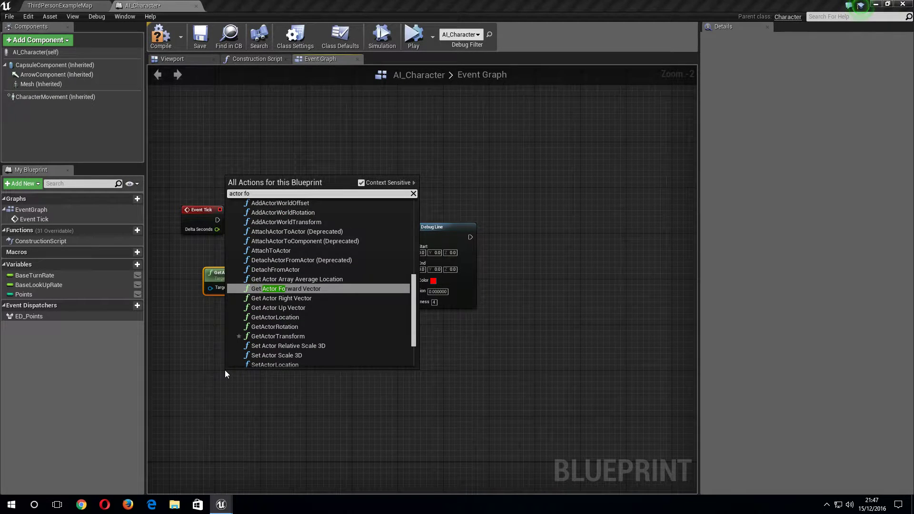
type("rw")
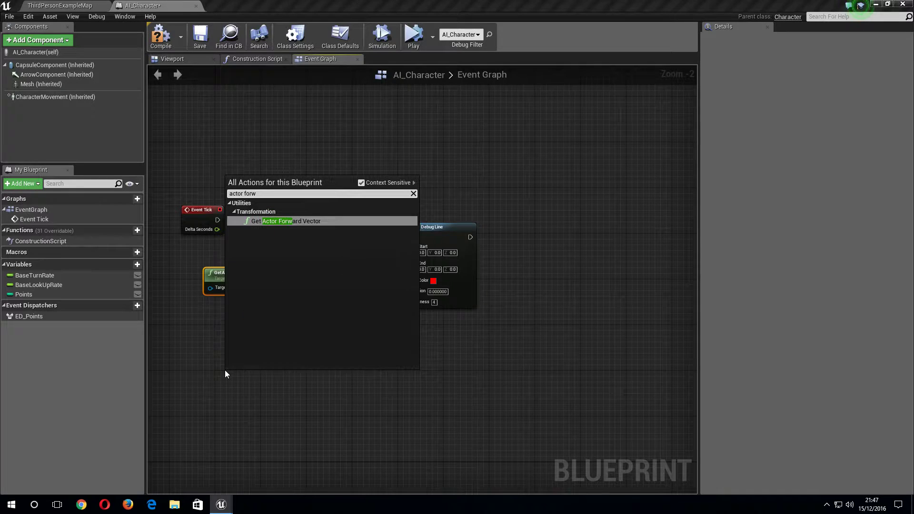
key("Return")
left_click_drag(276, 389, 253, 332)
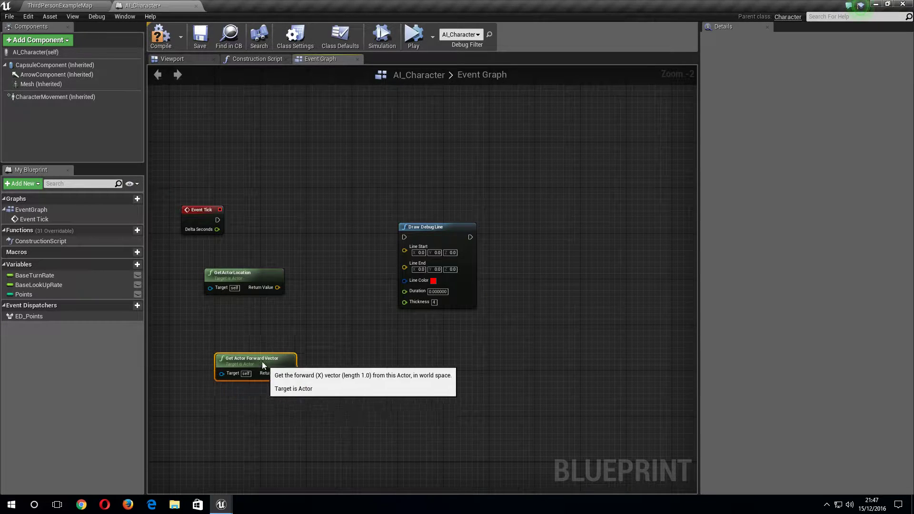
Step: Add Get Actor Up Vector and RotateVectorAroundAxis nodes
right_click(209, 377)
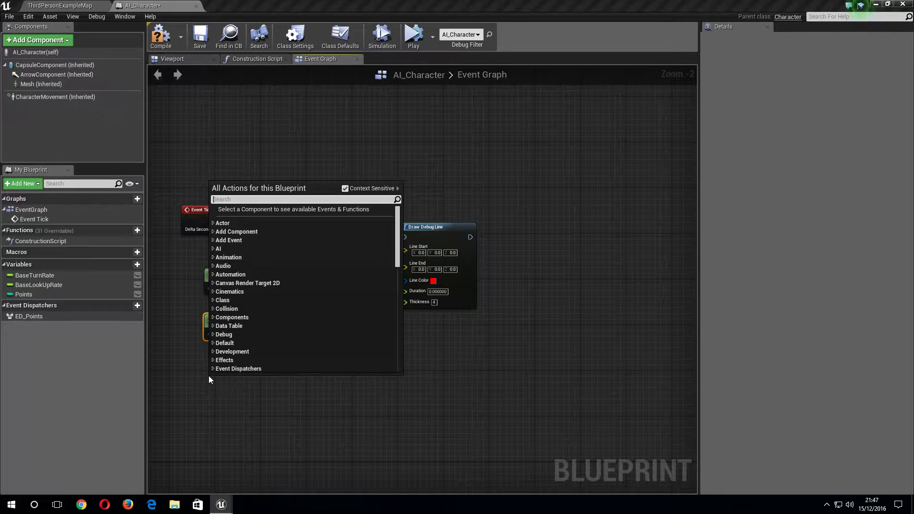
type("actor u")
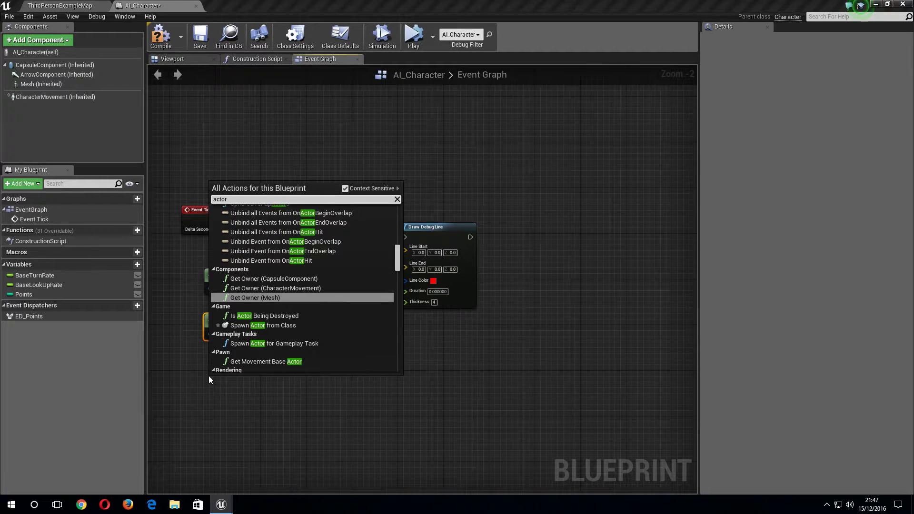
type("p")
key("Return")
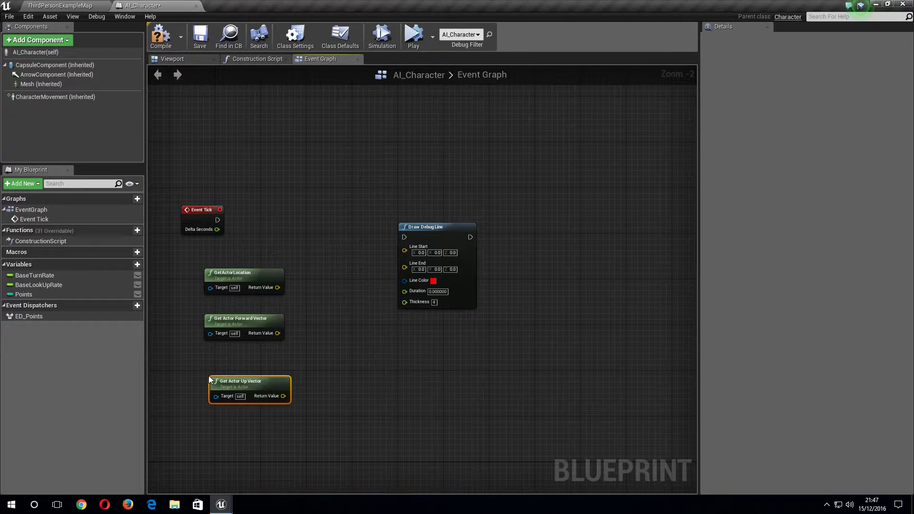
right_click(325, 356)
type("rotat")
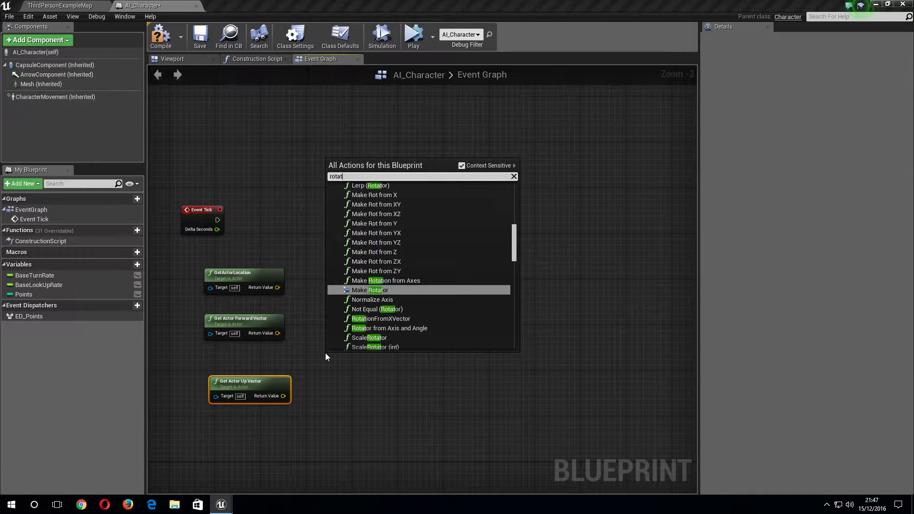
type("ev")
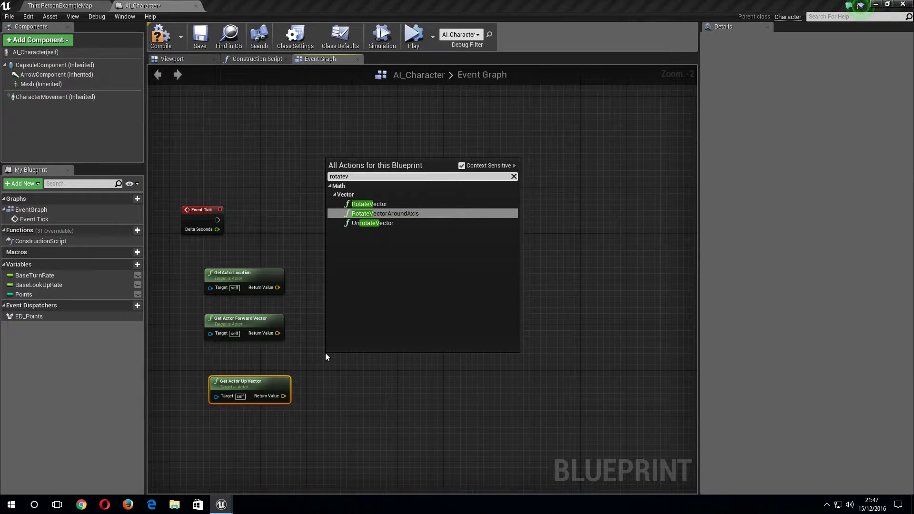
key("Return")
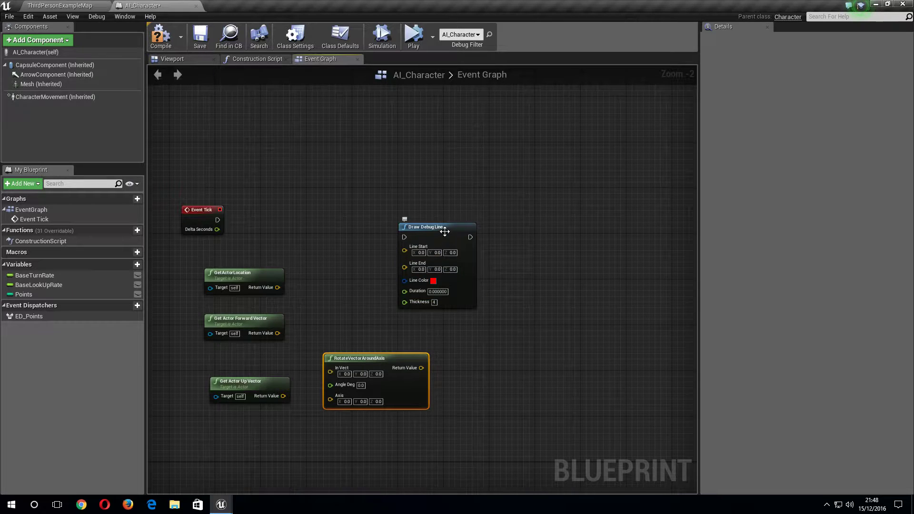
Step: Wire actor location to Line Start, and forward and up vectors into RotateVectorAroundAxis with Angle Deg 5
left_click_drag(443, 227, 523, 210)
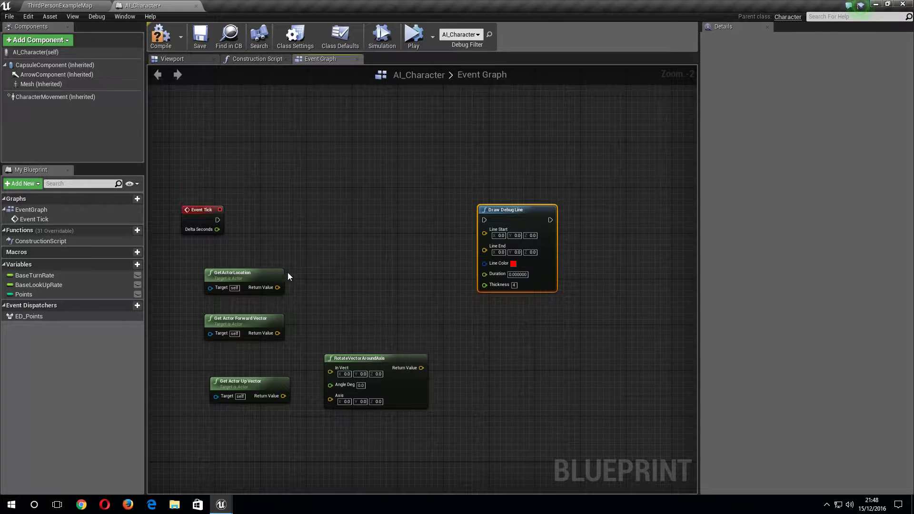
mouse_move(279, 273)
left_mouse_down()
mouse_move(382, 227)
mouse_move(485, 233)
left_mouse_up()
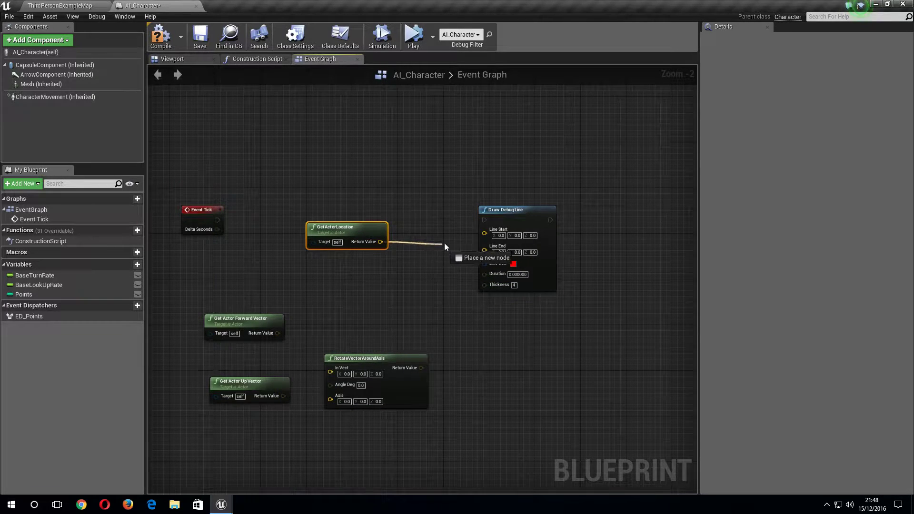
left_click_drag(362, 228, 402, 217)
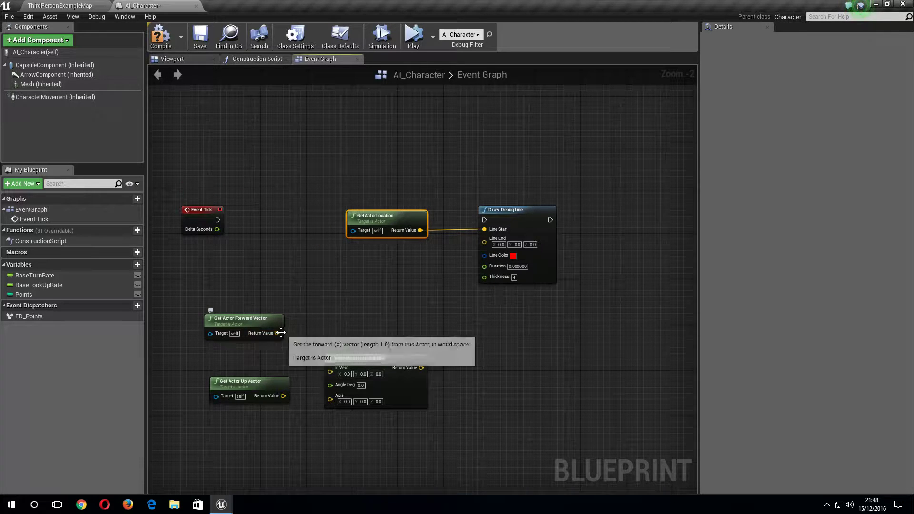
left_click_drag(278, 333, 331, 373)
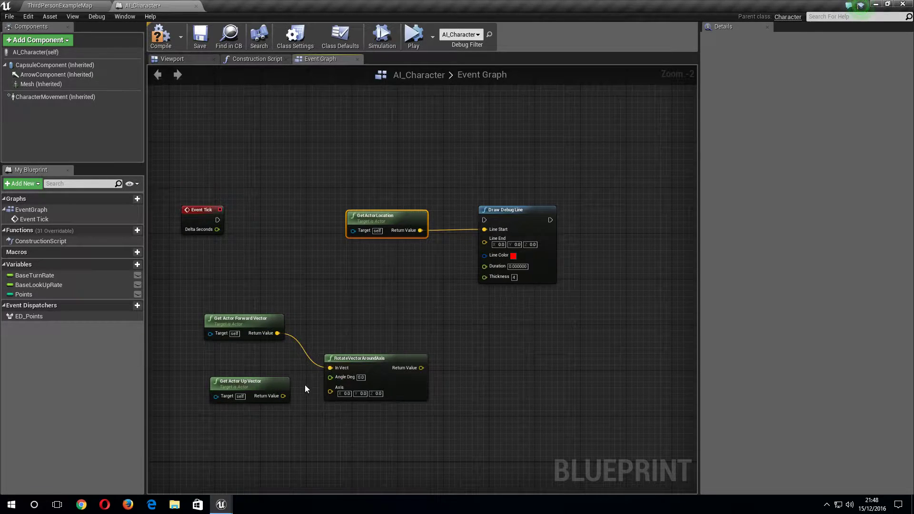
left_click_drag(272, 383, 330, 393)
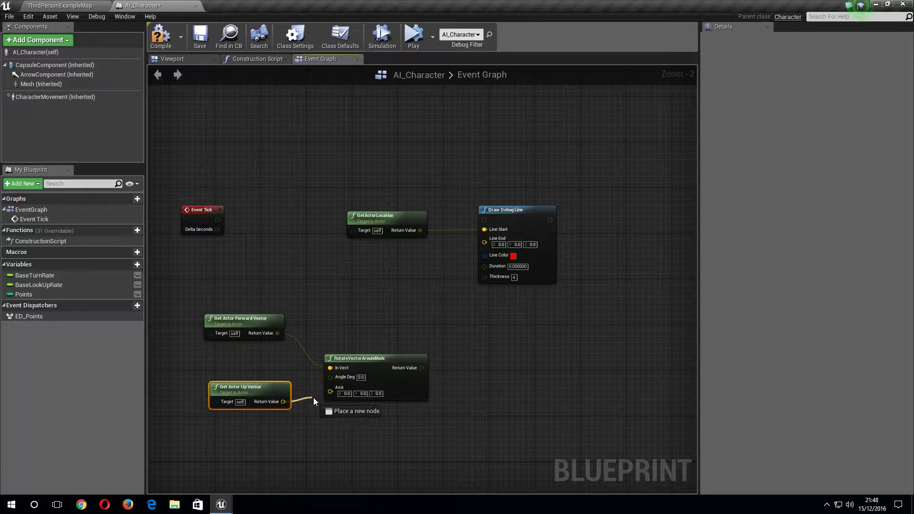
left_click(361, 377)
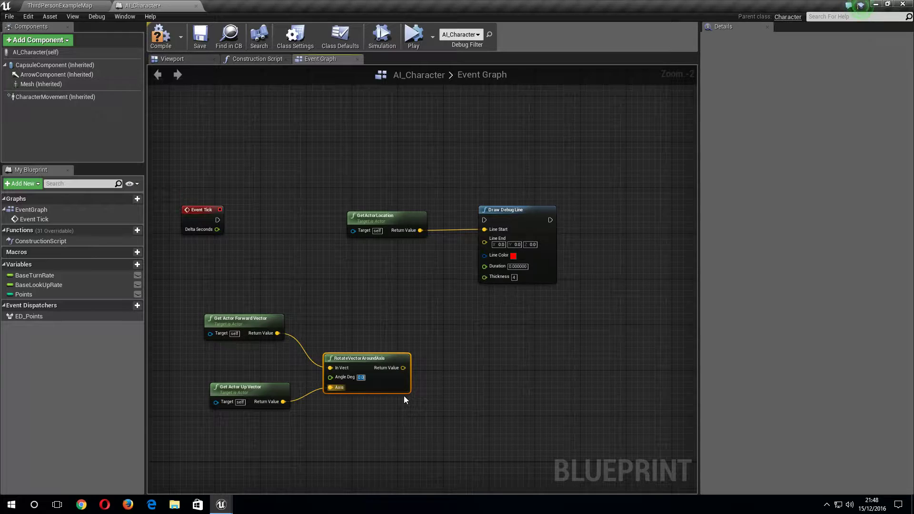
type("1")
key("Return")
Step: Normalize the rotated vector and multiply it by 500
left_click_drag(400, 368, 436, 368)
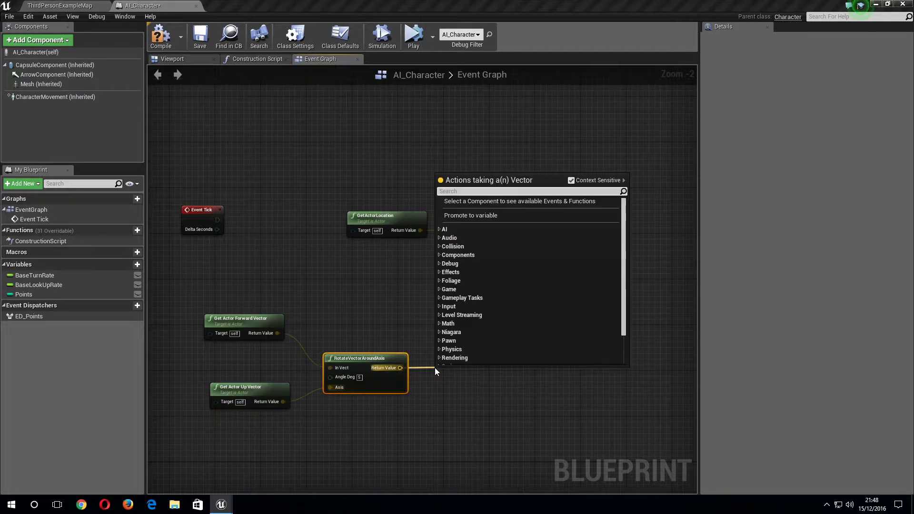
type("normal")
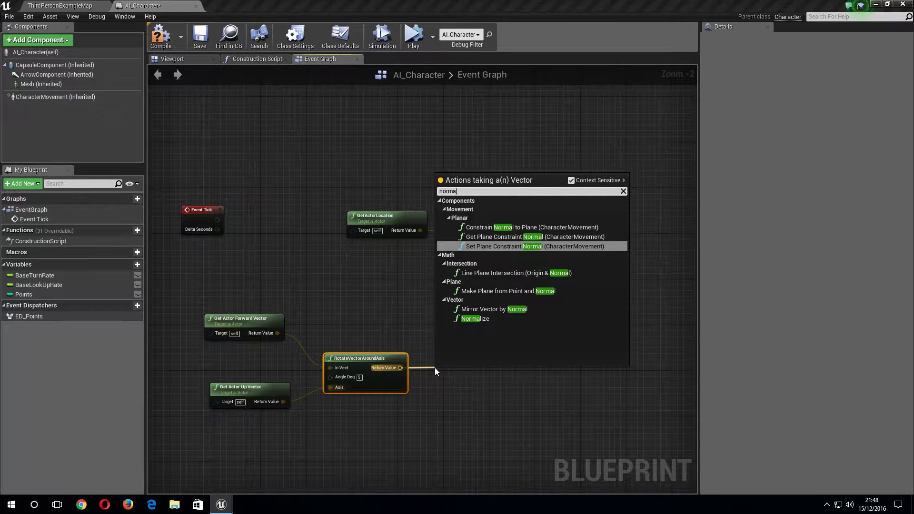
key("Return")
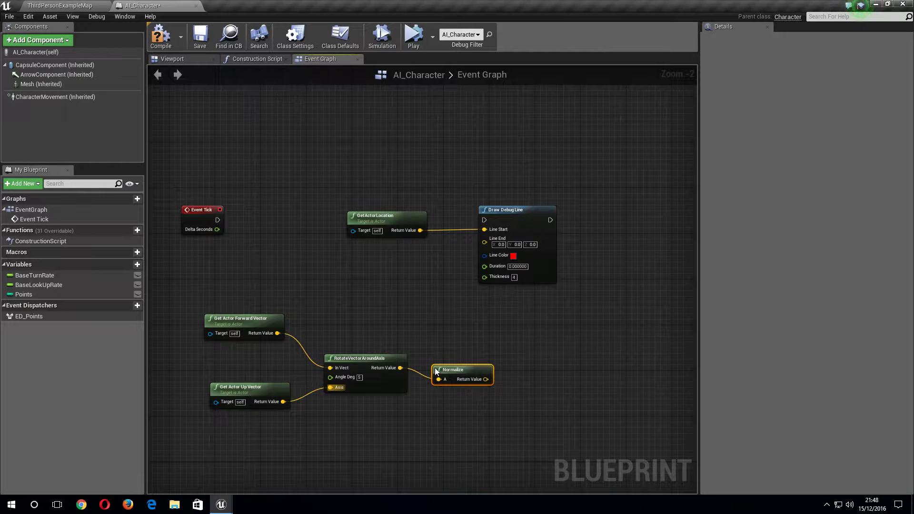
left_click_drag(449, 363, 504, 363)
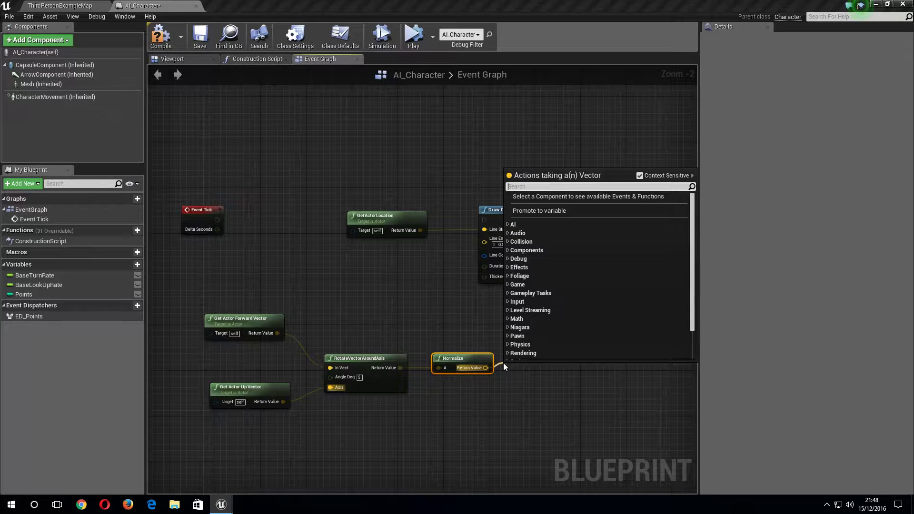
type("*")
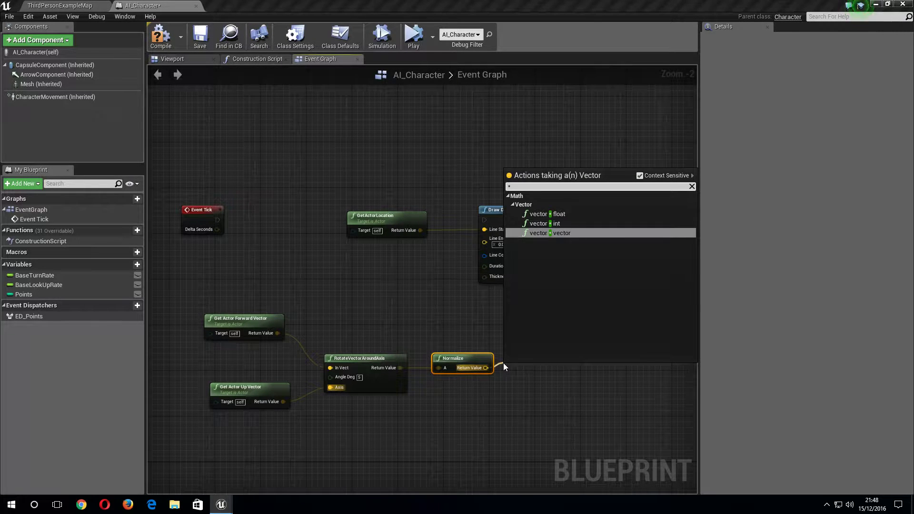
key("Up")
key("Return")
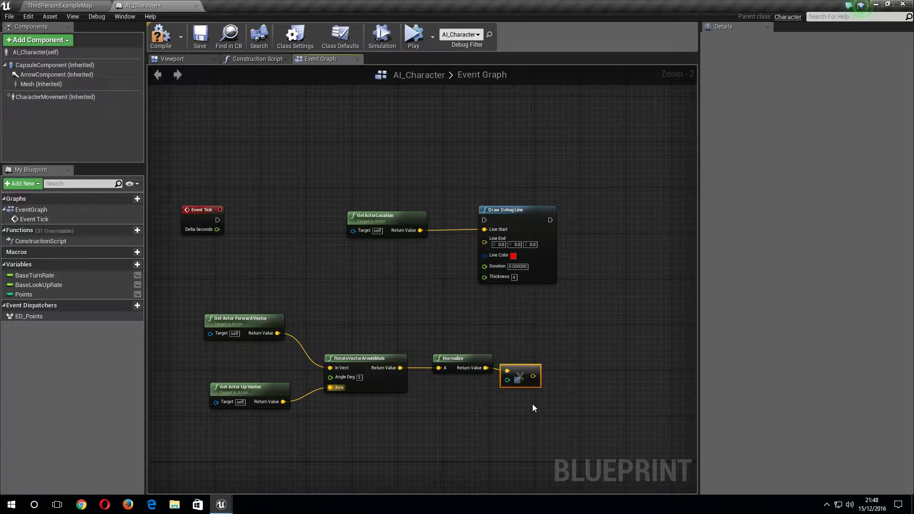
type("00")
Step: Add the scaled direction to the actor location and feed the sum into Line End
left_click_drag(534, 221, 667, 222)
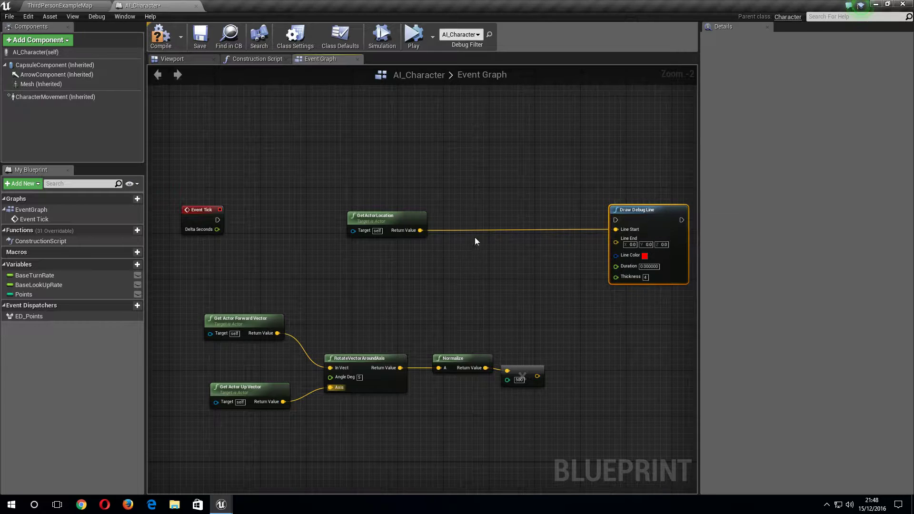
left_click_drag(424, 231, 496, 272)
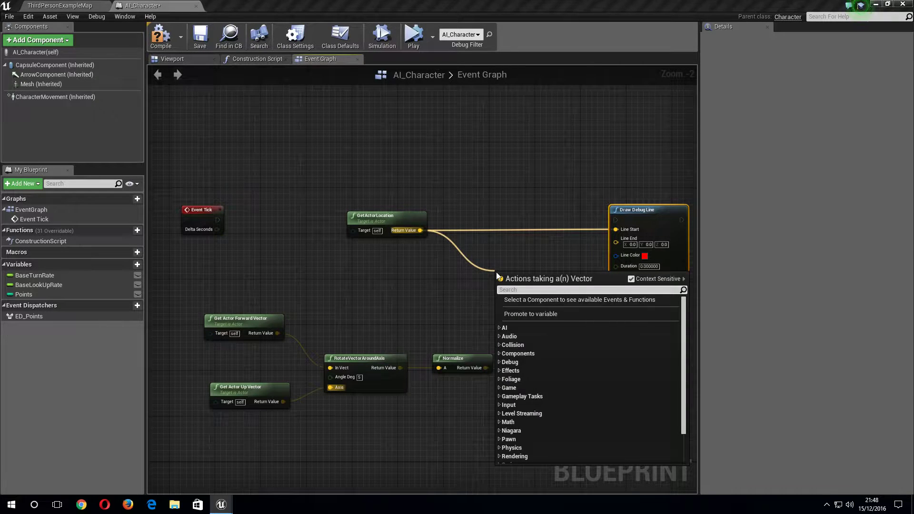
type("+")
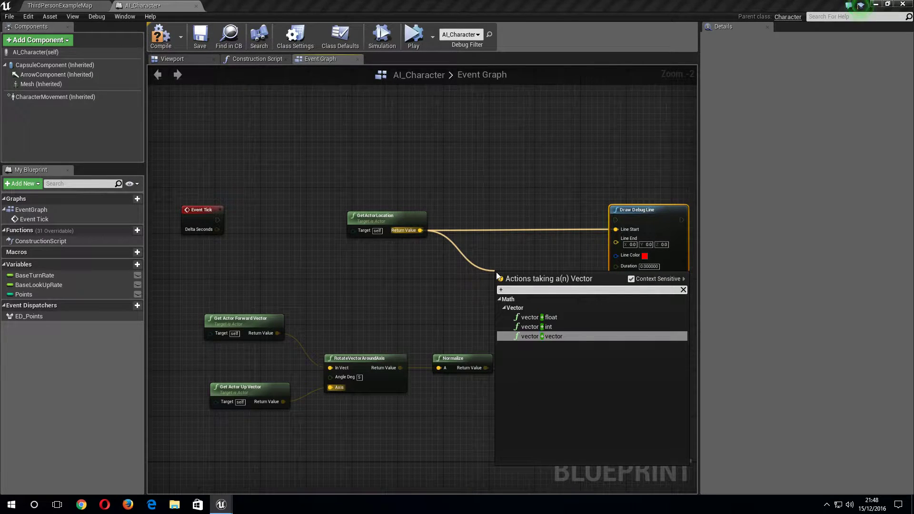
left_click(525, 337)
mouse_move(538, 377)
left_mouse_down()
mouse_move(502, 289)
mouse_move(616, 243)
left_mouse_up()
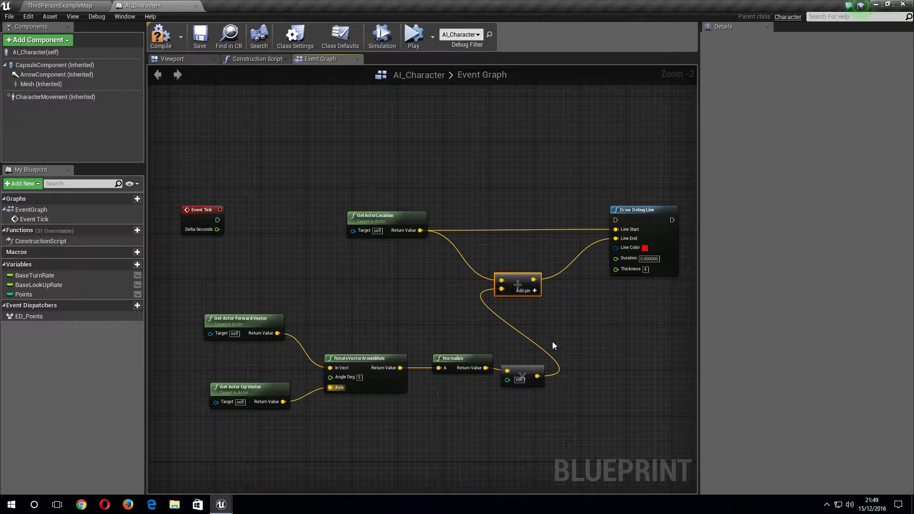
Step: Select the direction-calculation nodes with the multiply node and move them up and left
left_click_drag(189, 296, 442, 414)
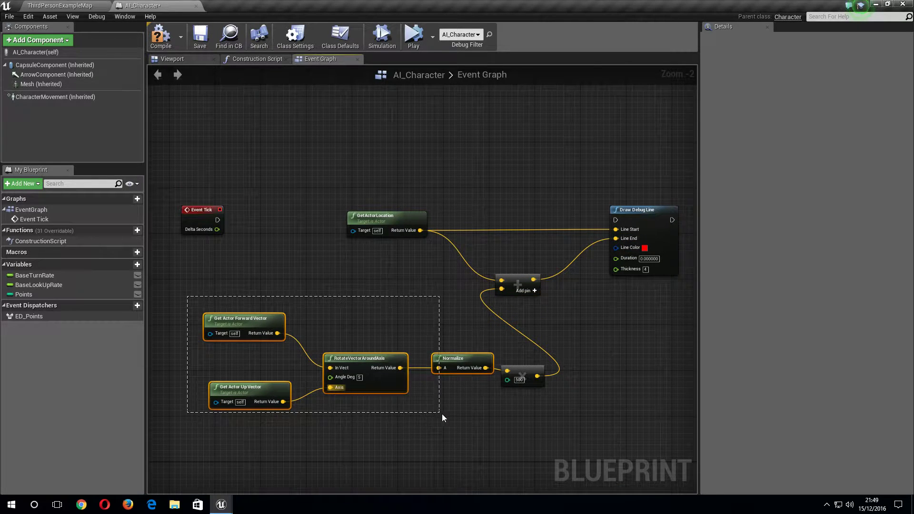
left_click_drag(189, 334, 524, 426)
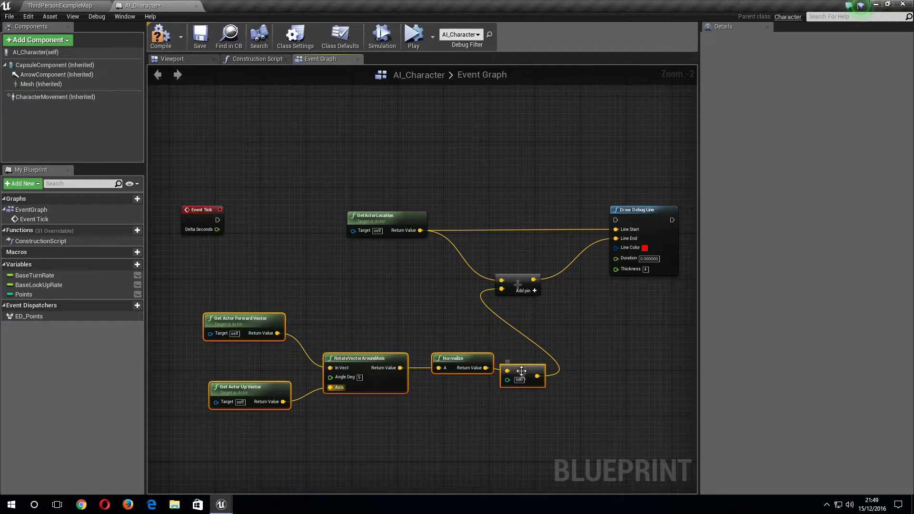
left_click_drag(524, 364, 494, 361)
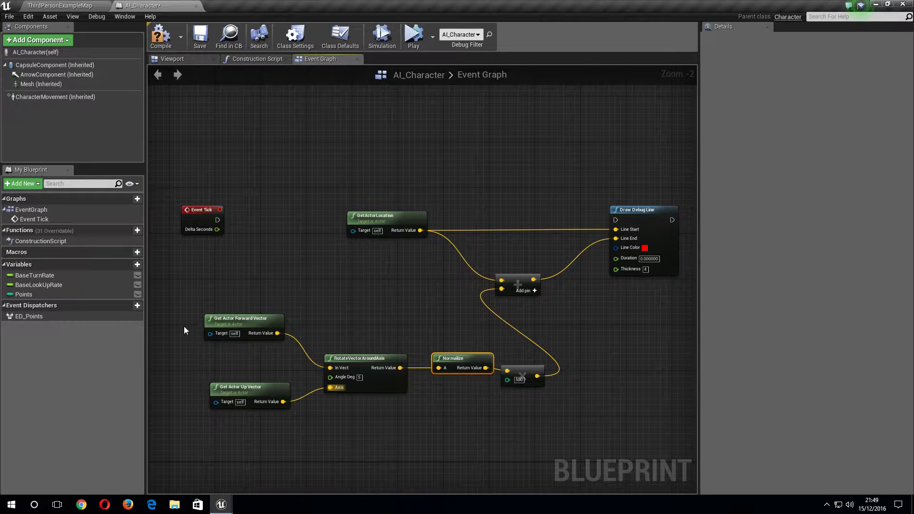
left_click_drag(185, 330, 517, 410)
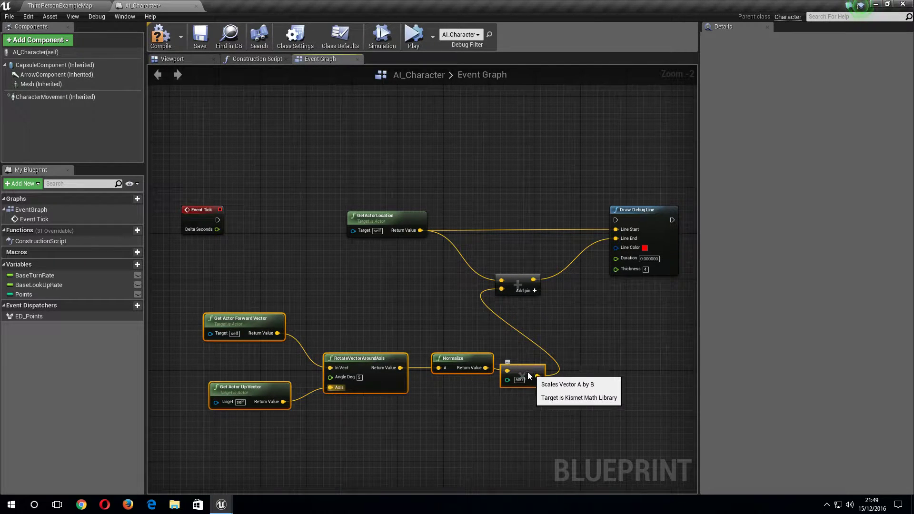
left_click_drag(528, 374, 444, 335)
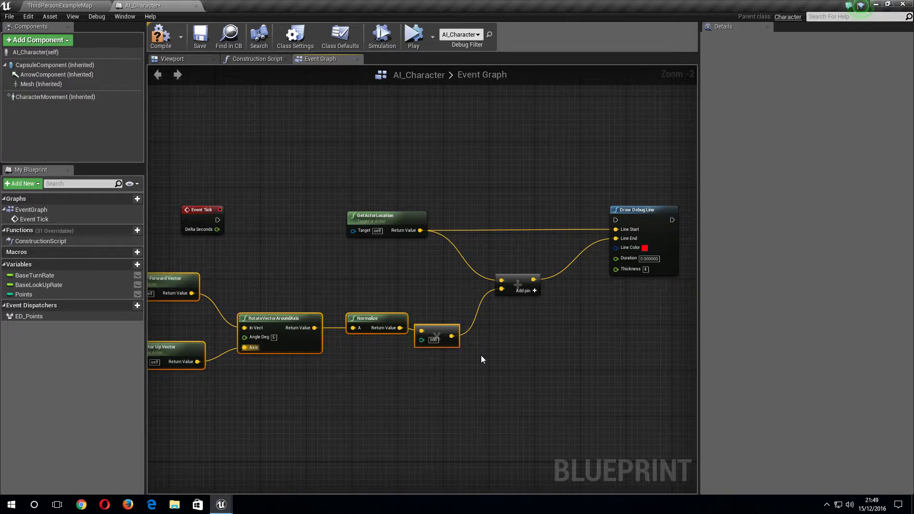
Step: Connect Event Tick to Draw Debug Line, then select and copy the whole node group
scroll(481, 360, "down", 1)
mouse_move(235, 227)
left_mouse_down()
mouse_move(468, 191)
mouse_move(530, 201)
mouse_move(603, 234)
left_mouse_up()
scroll(571, 284, "down", 1)
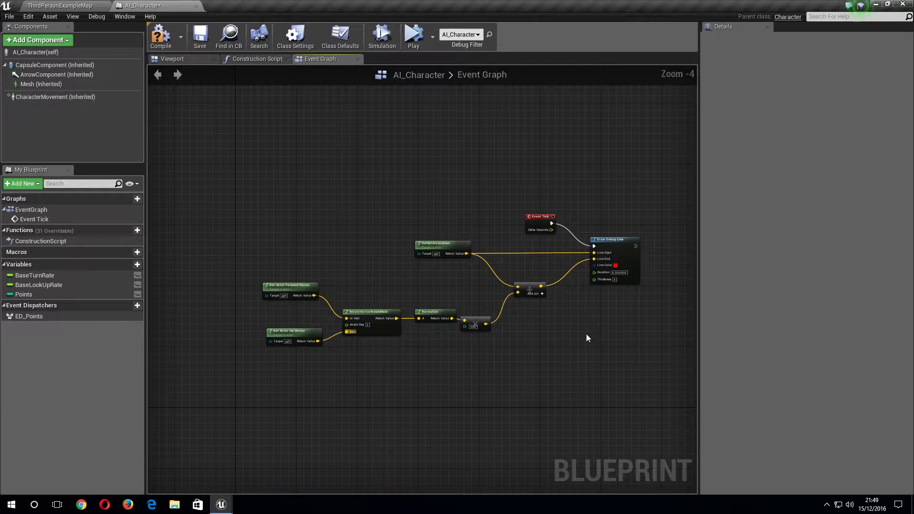
right_click_drag(587, 338, 496, 312)
left_click_drag(185, 231, 577, 335)
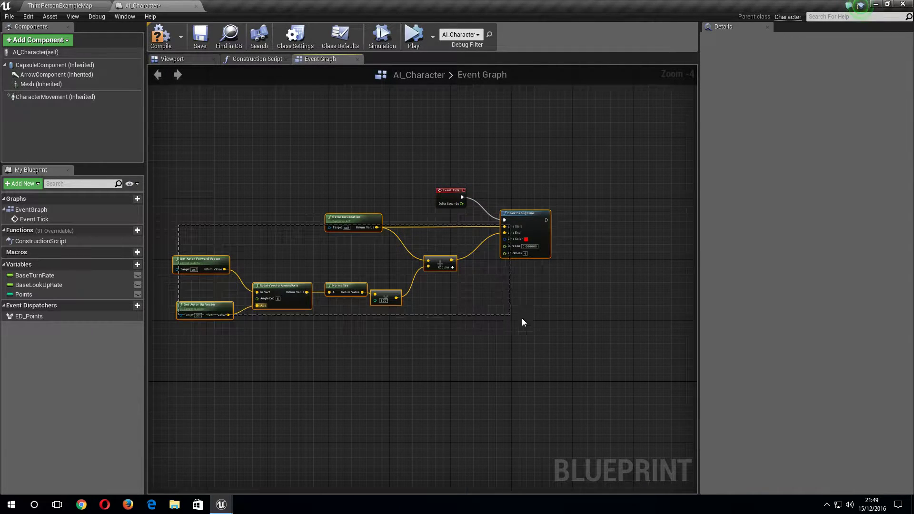
key("ctrl+c")
Step: Paste a duplicate node group and run its Draw Debug Line after the first one
left_click(571, 337)
key("ctrl+v")
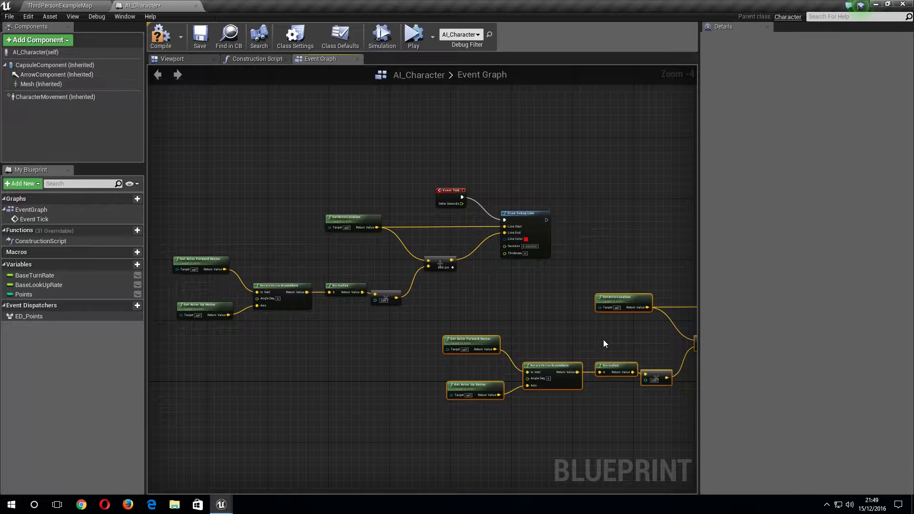
right_click_drag(604, 344, 429, 346)
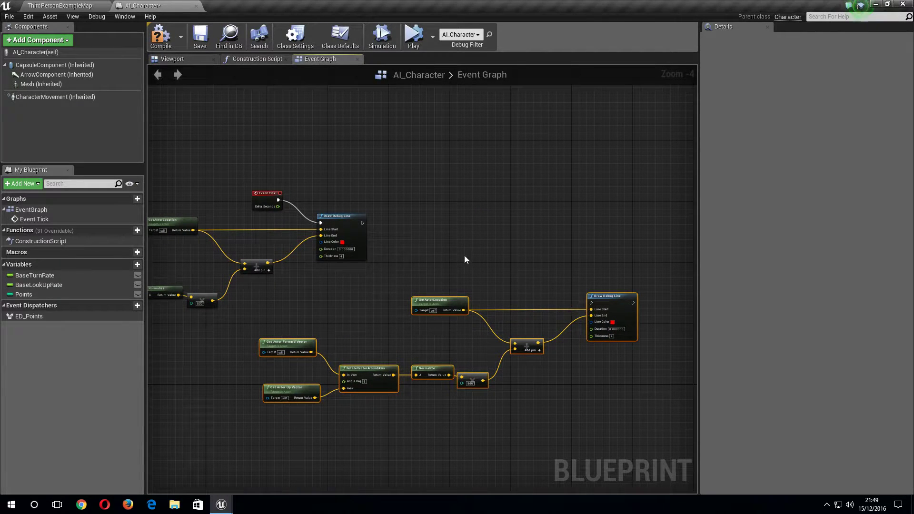
left_click(407, 235)
left_click_drag(362, 222, 592, 307)
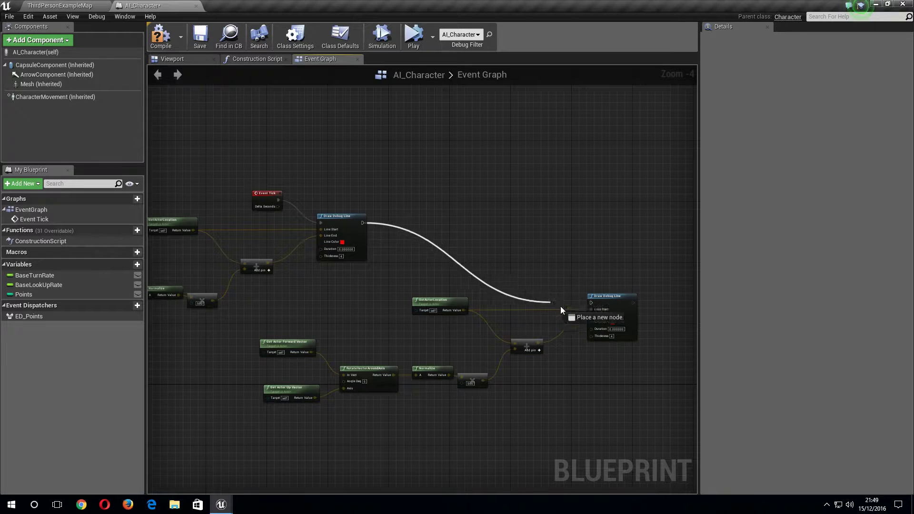
Step: Set the copied rotation's Angle Deg to -5
scroll(422, 383, "up", 3)
scroll(422, 383, "up", 2)
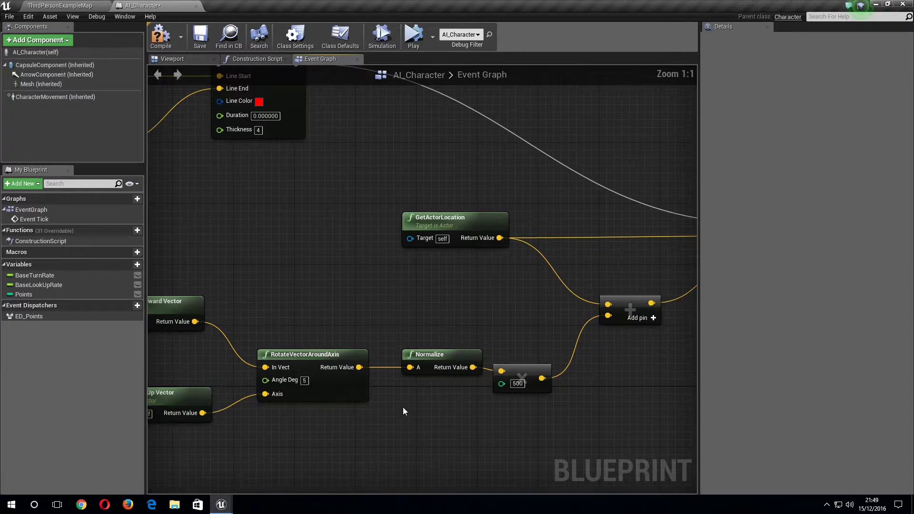
left_click(304, 380)
type("5")
key("Return")
scroll(376, 417, "down", 3)
scroll(376, 416, "down", 2)
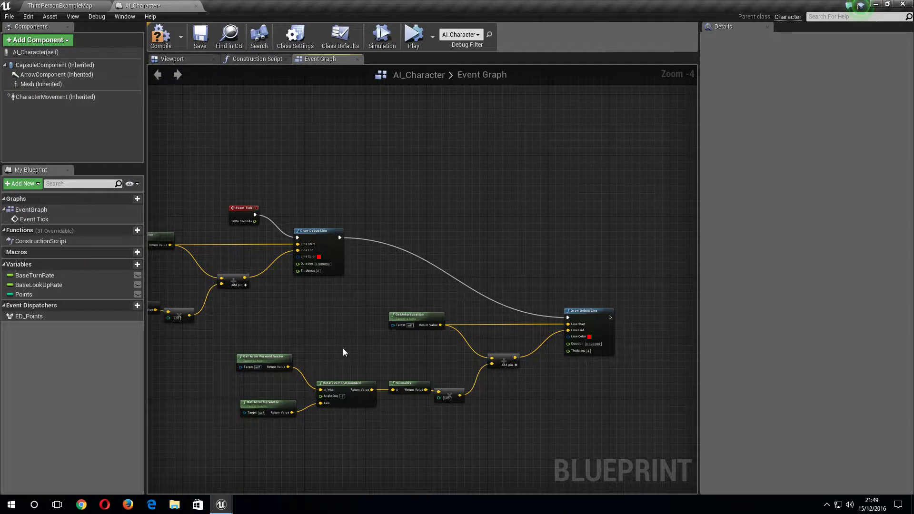
mouse_move(343, 348)
right_mouse_down()
mouse_move(346, 327)
mouse_move(394, 306)
right_mouse_up()
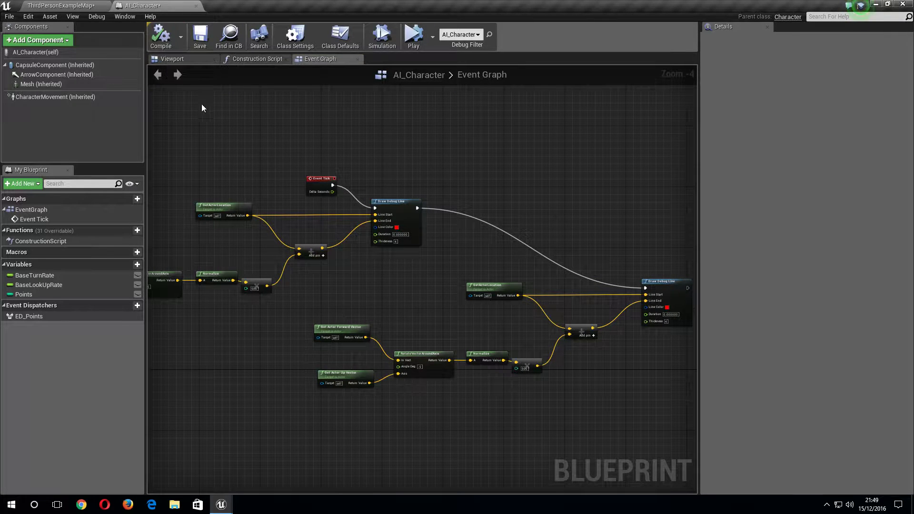
Step: Switch to the ThirdPersonExampleMap level, select the arena floor, and view the AAA content folder
left_click(82, 8)
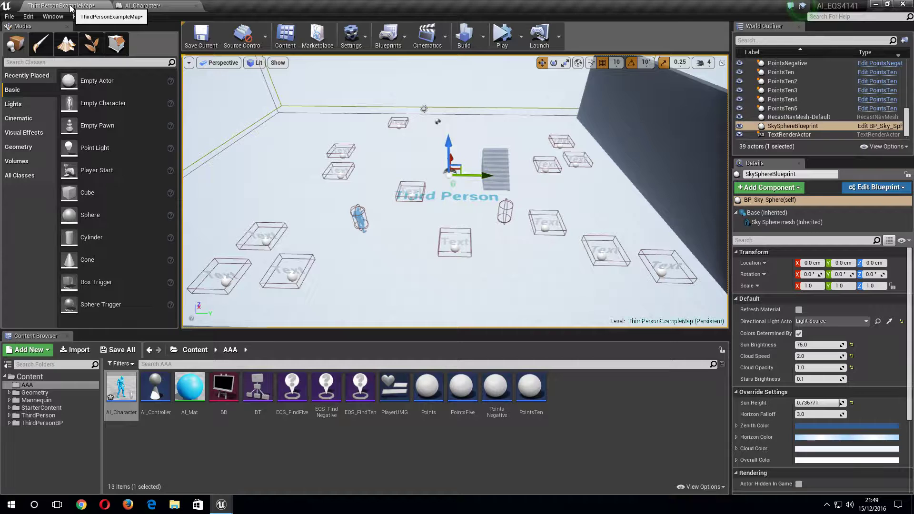
left_click(344, 265)
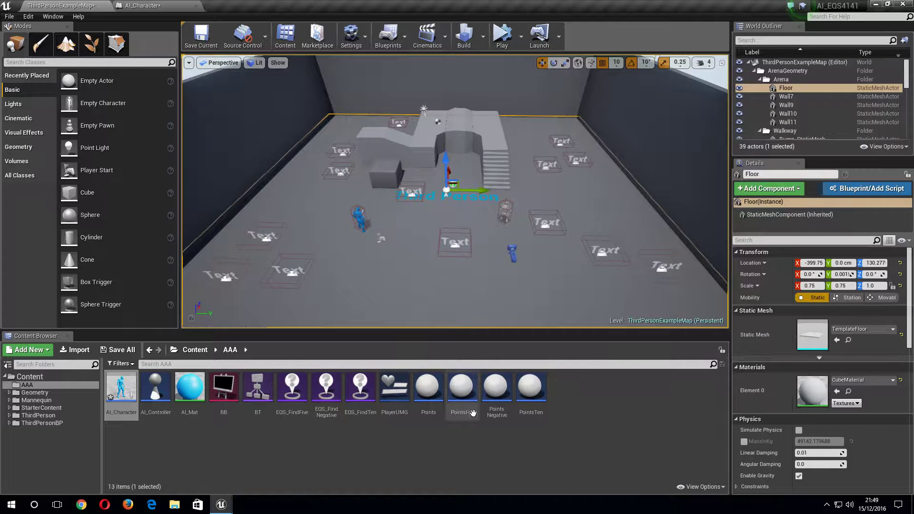
left_click(476, 456)
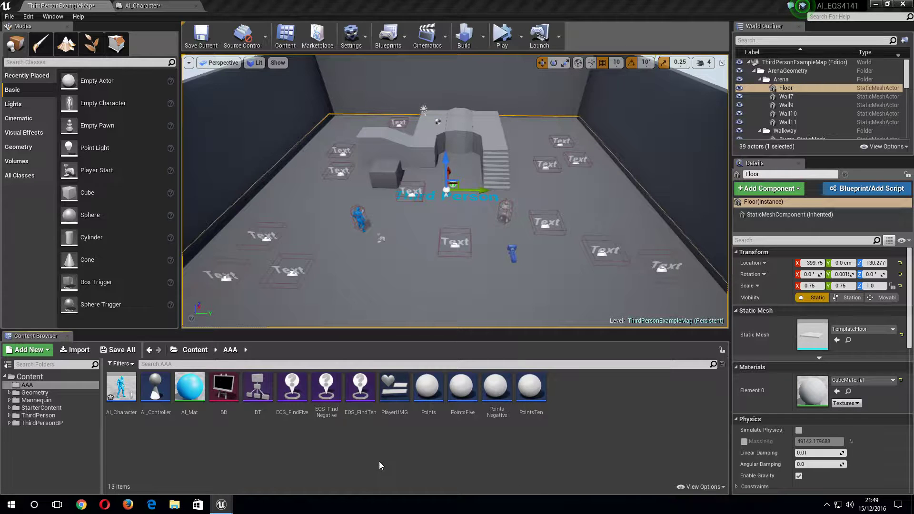
right_click(581, 414)
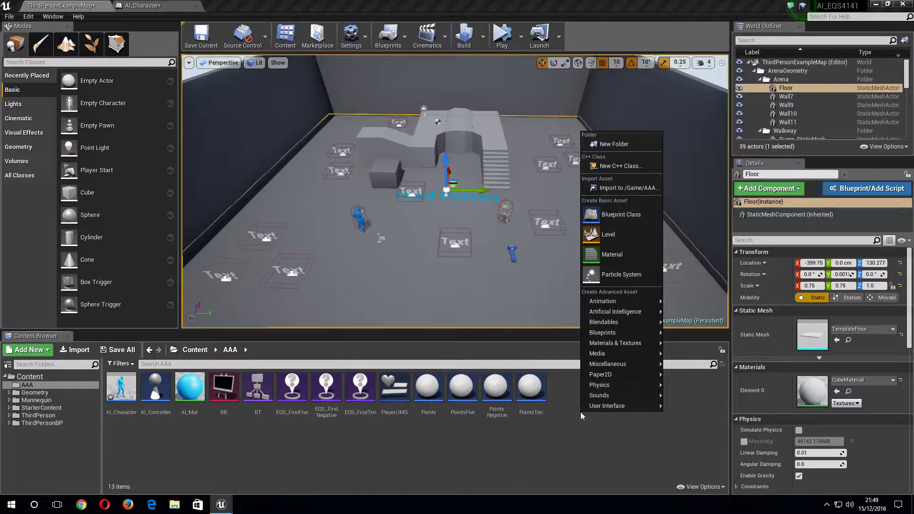
left_click(542, 439)
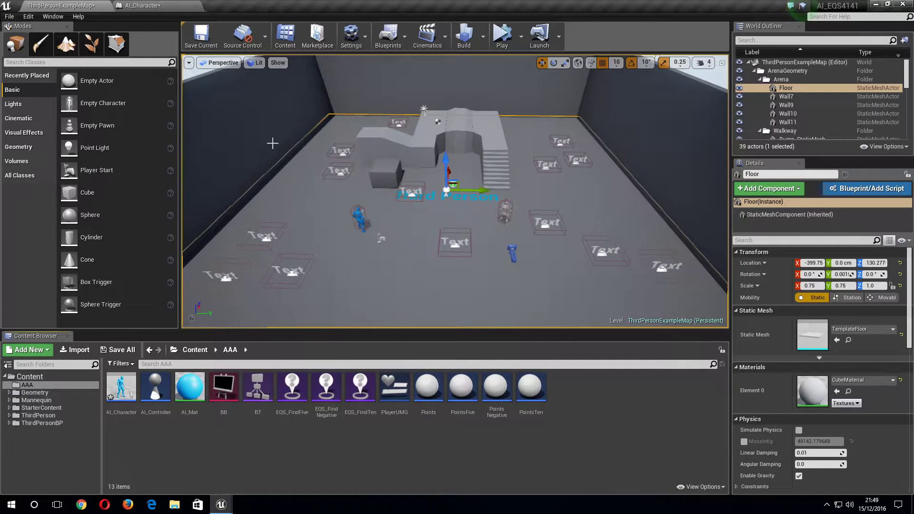
Step: Open the BT behavior tree, create a new Blueprint task, and dock its window
double_click(258, 389)
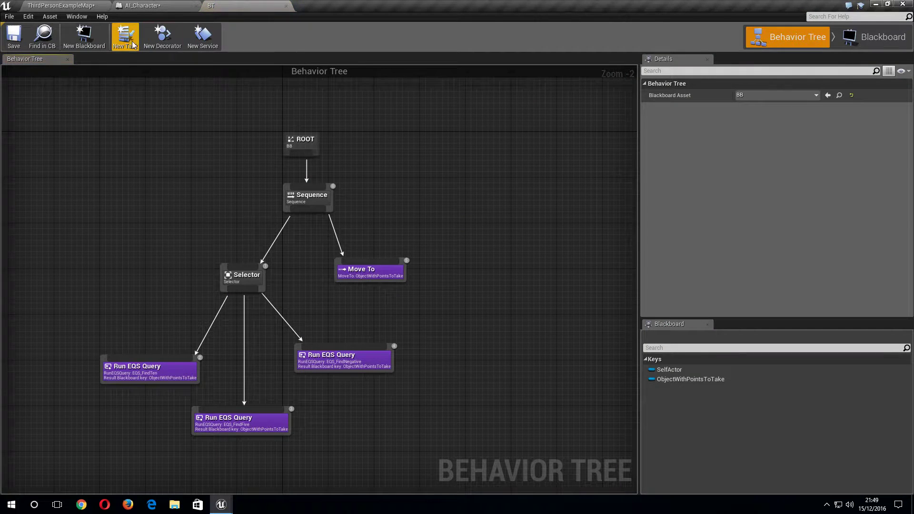
left_click(126, 38)
left_click(190, 61)
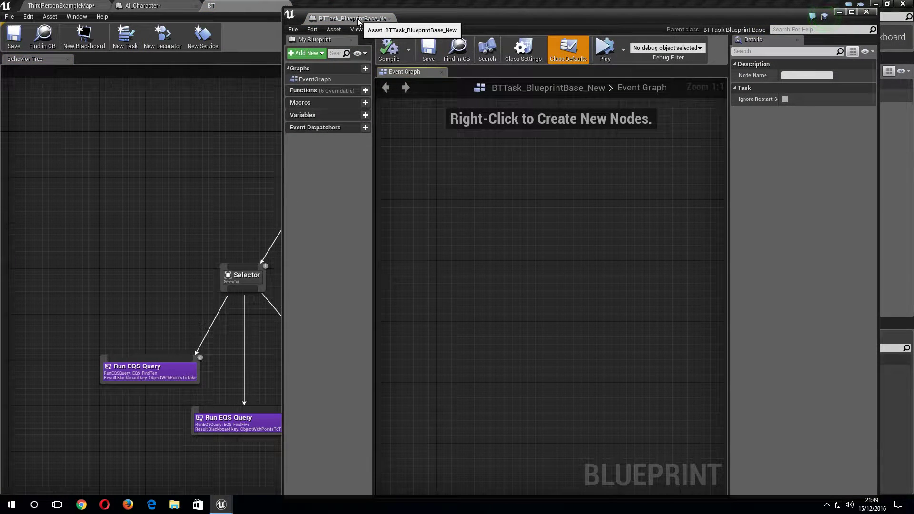
left_click_drag(357, 18, 342, 4)
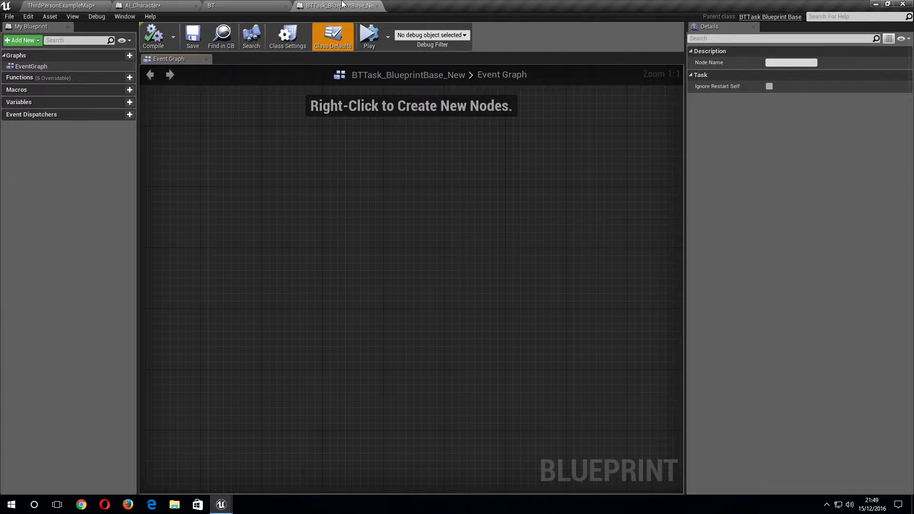
Step: Rename the new task asset in the Content Browser to BTT_PointToGo
left_click(75, 8)
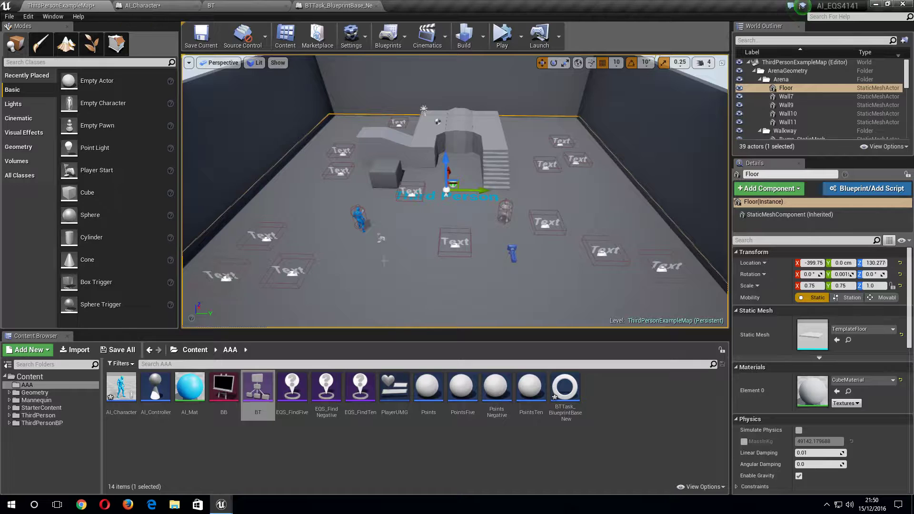
left_click(568, 414)
type("BTT_P")
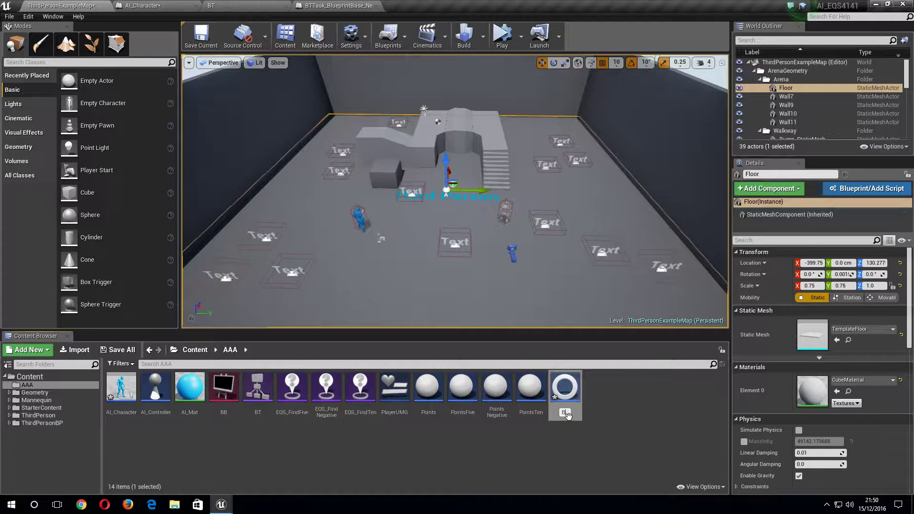
type("ointT")
type("oGo")
key("Return")
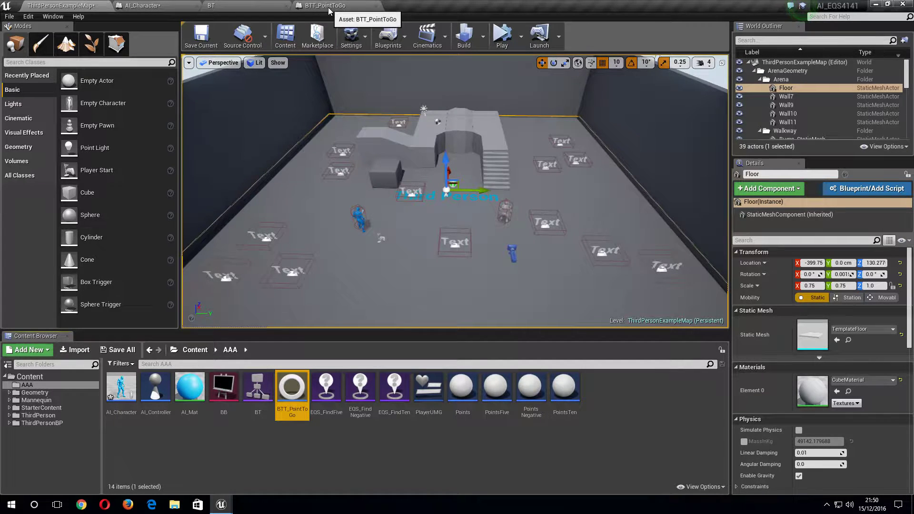
Step: Add a Vector key named PointToGo in the BB blackboard's Blackboard mode
left_click(233, 8)
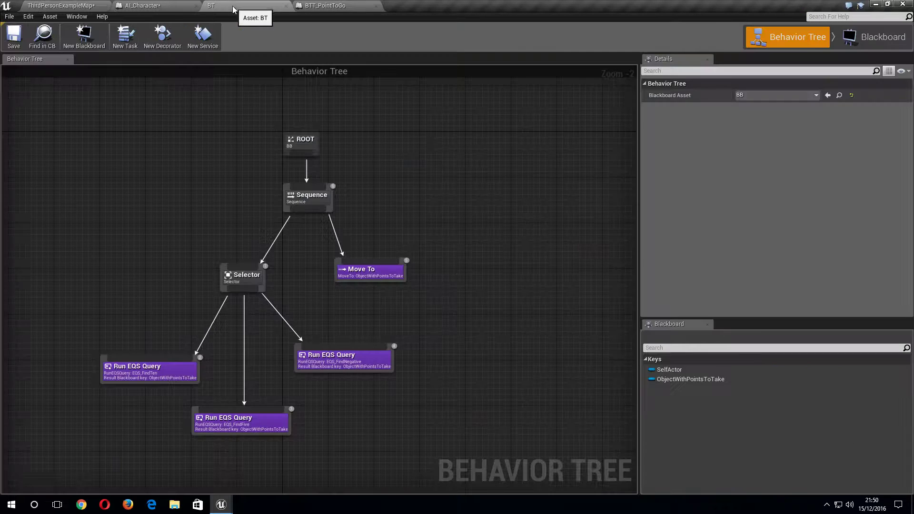
left_click(864, 45)
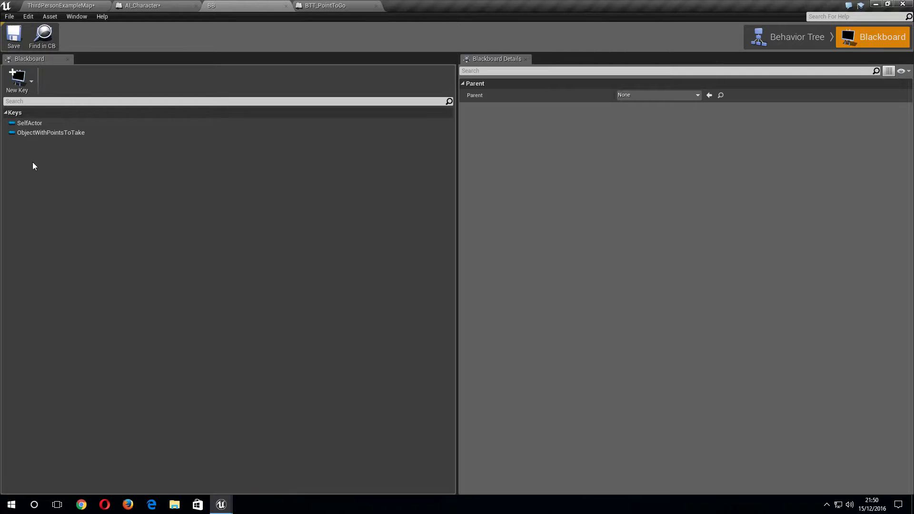
left_click(29, 90)
left_click(29, 195)
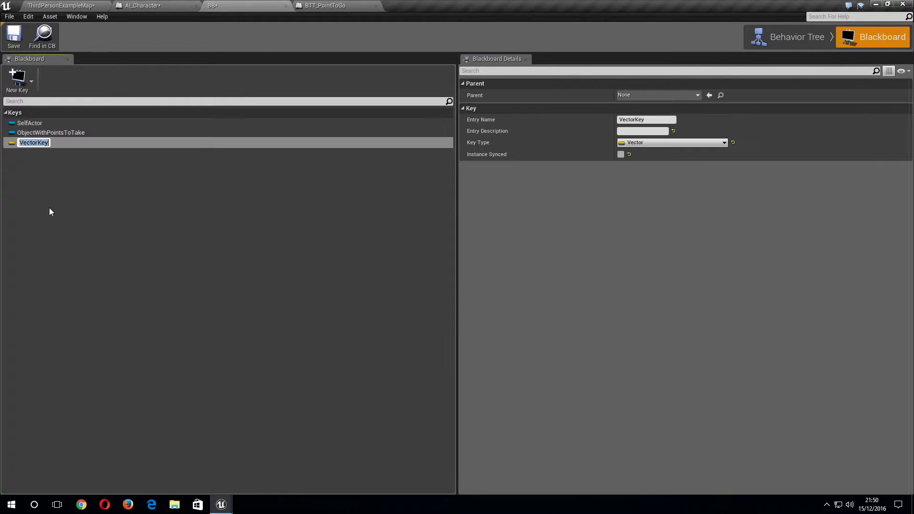
type("Point")
type("ToGo")
key("Return")
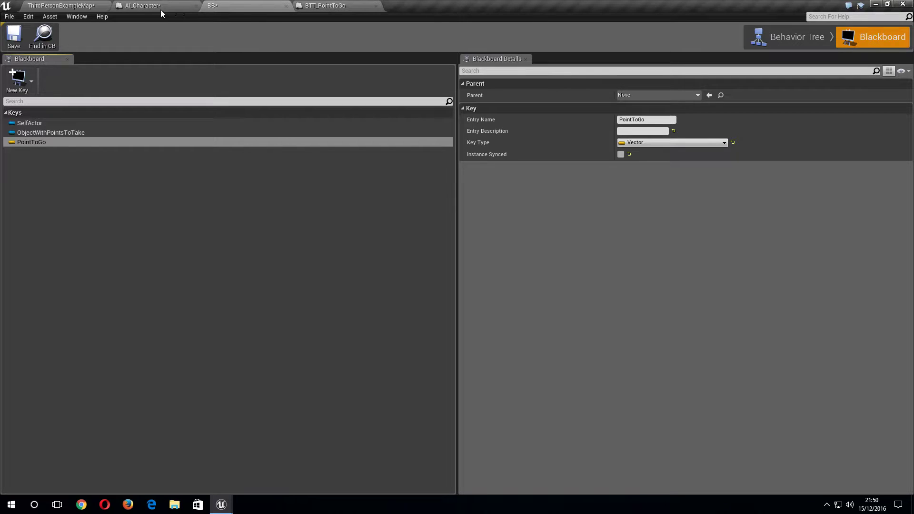
left_click(135, 7)
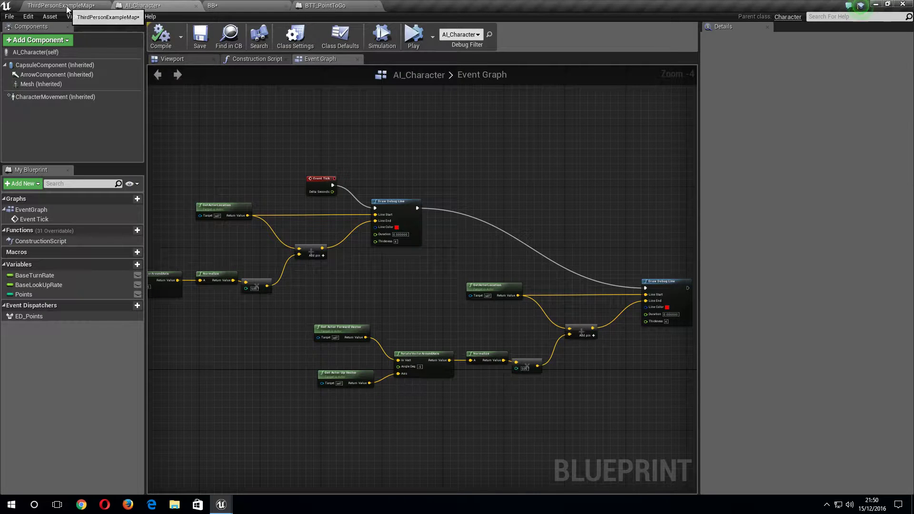
Step: In BTT_PointToGo, add a Receive Execute AI event and get the Controlled Pawn's actor location
left_click(334, 6)
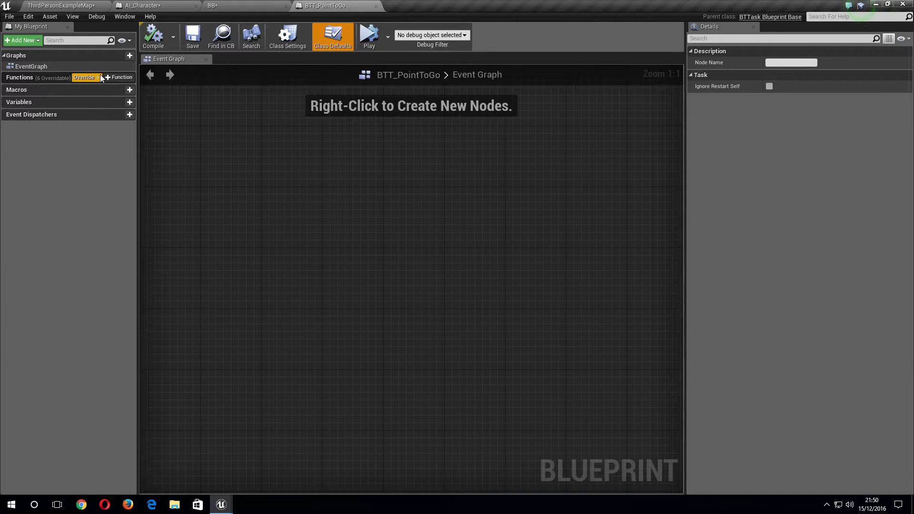
left_click(96, 79)
left_click(101, 116)
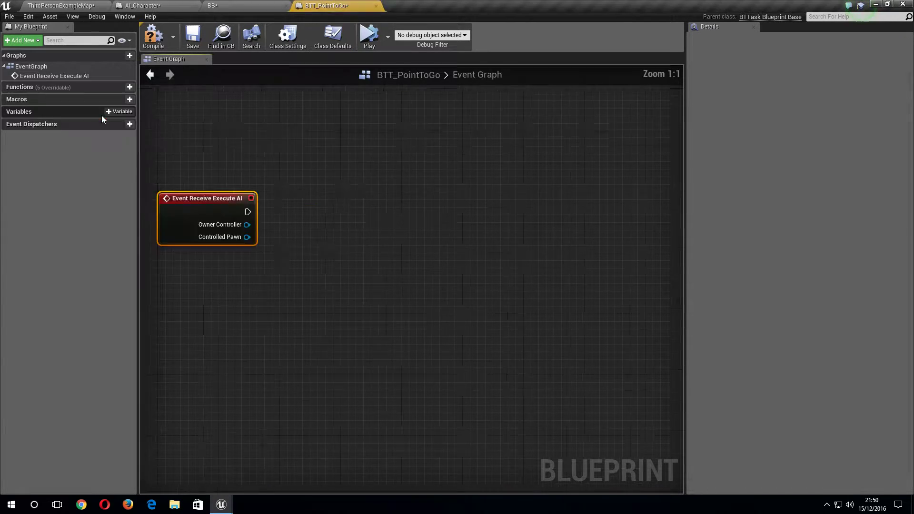
right_click_drag(486, 371, 292, 338)
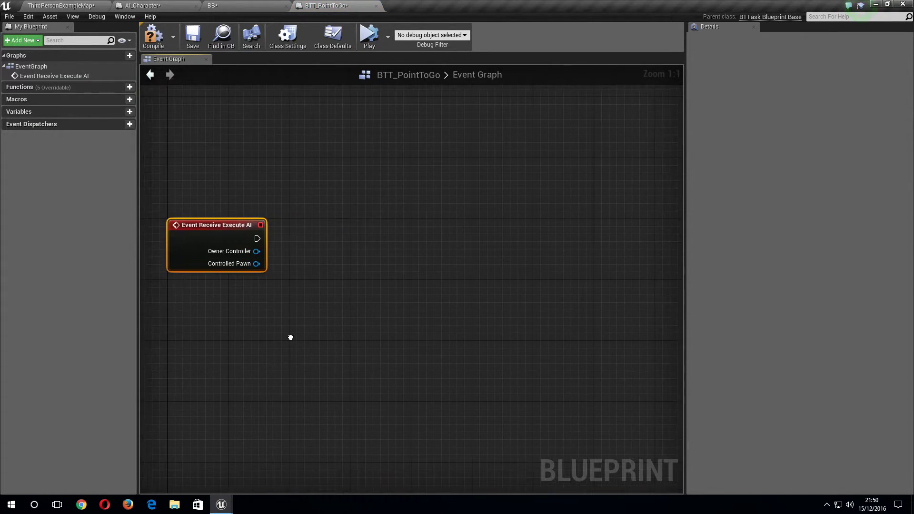
left_click_drag(259, 263, 276, 277)
type("a")
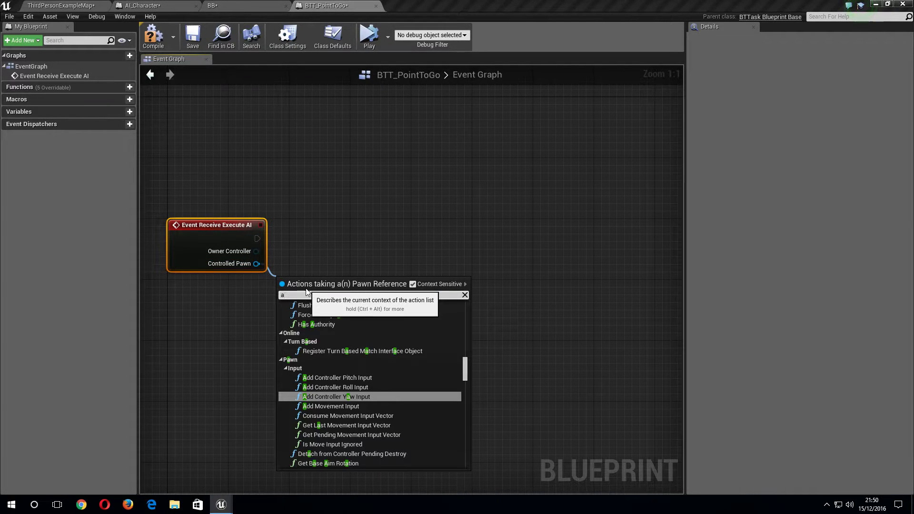
type("ctorlo")
key("Up")
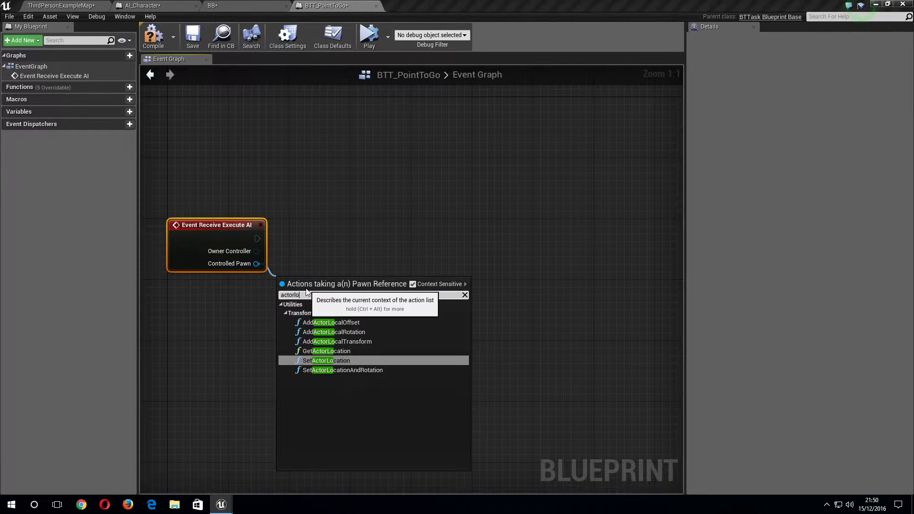
key("Up")
key("Return")
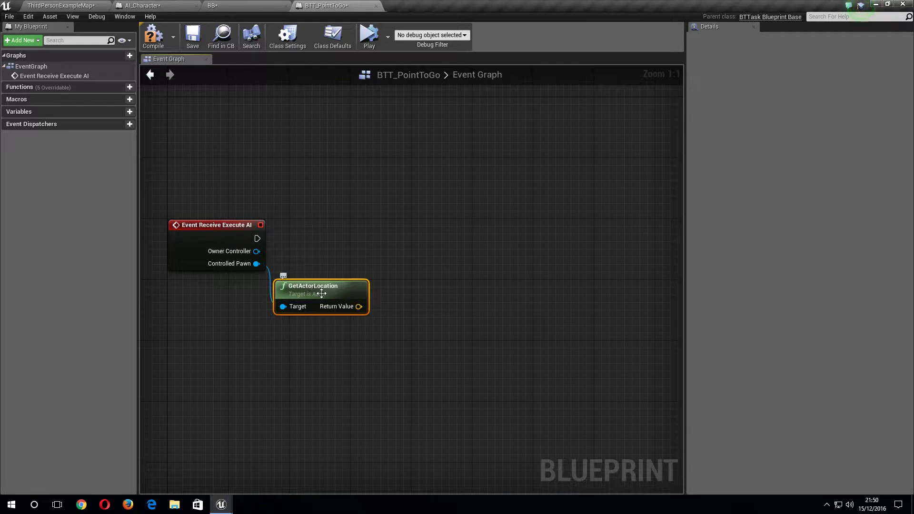
left_click_drag(321, 294, 375, 301)
Step: Add Get Random Point in Navigable Radius with the location as Origin and radius 3000
right_click(442, 323)
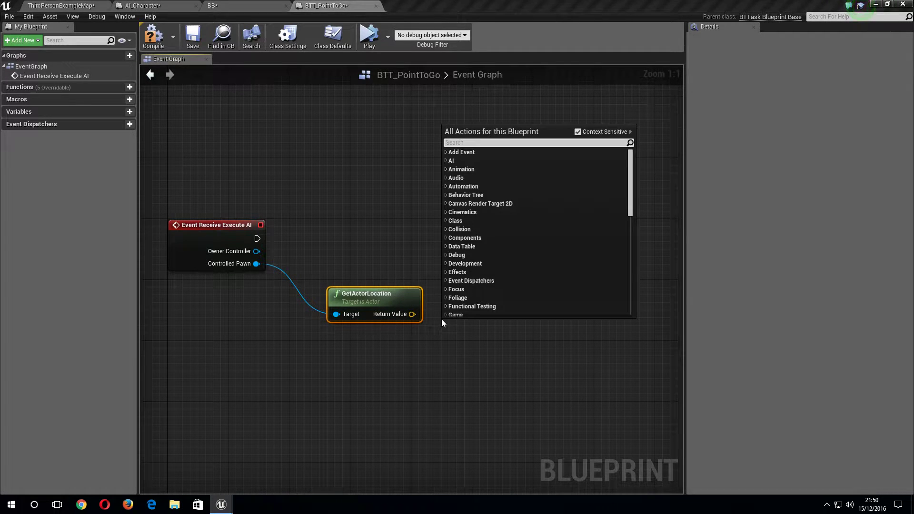
type("random")
key("Up")
key("Up")
key("Up")
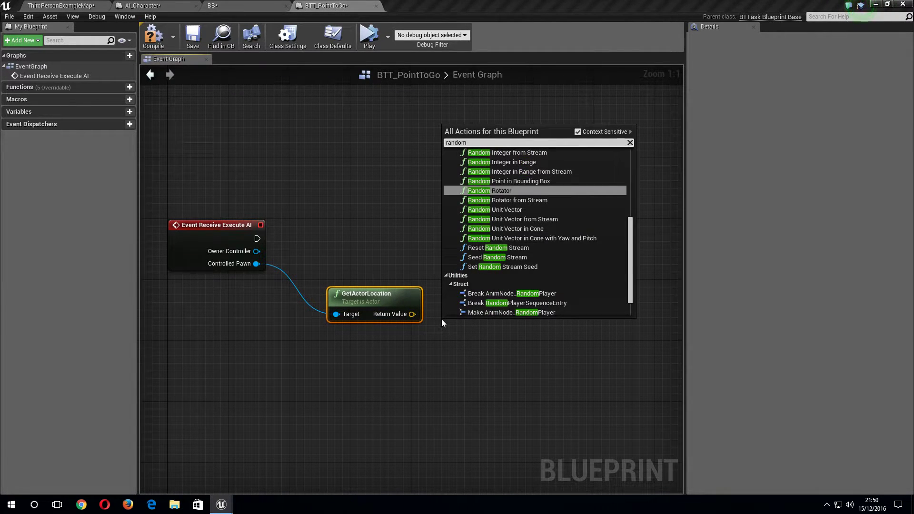
type("po")
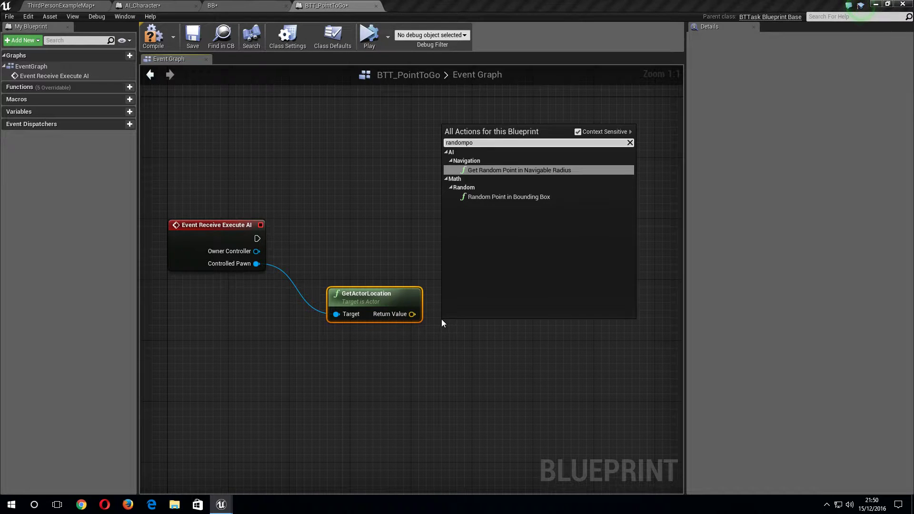
key("Return")
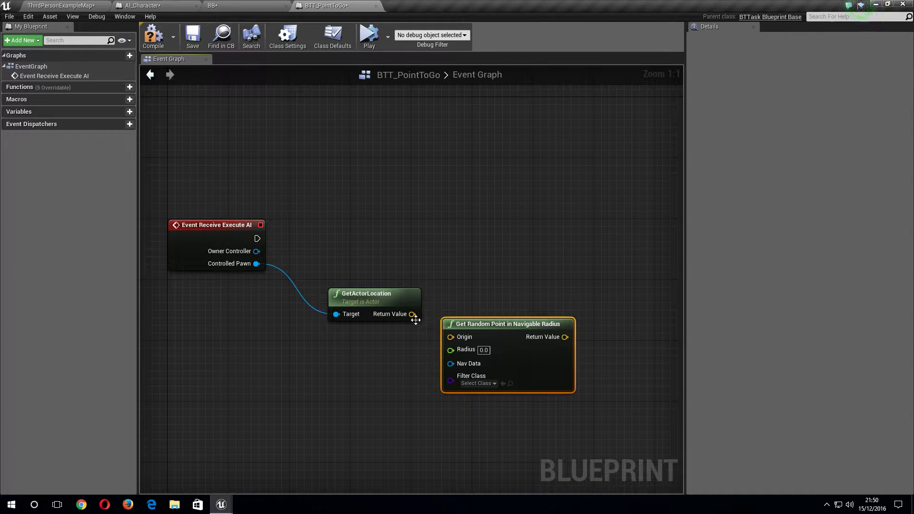
left_click_drag(414, 315, 451, 338)
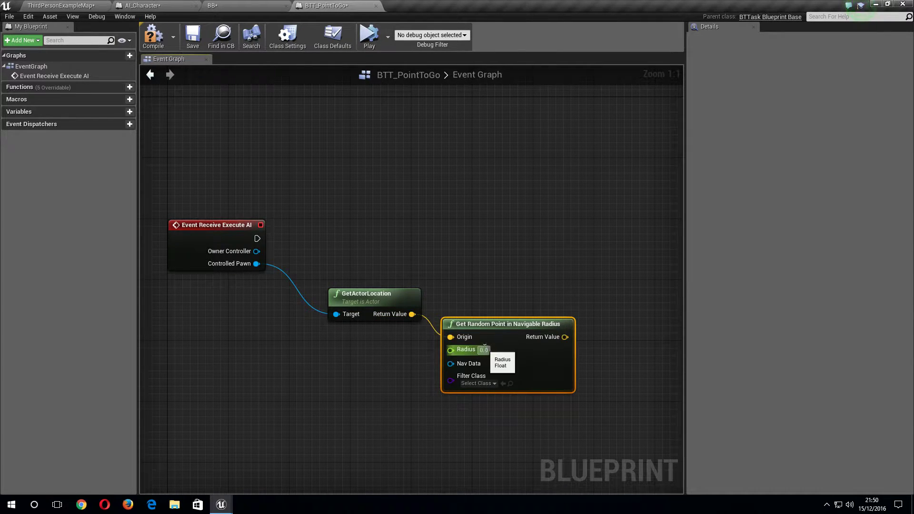
left_click(484, 349)
type("3000")
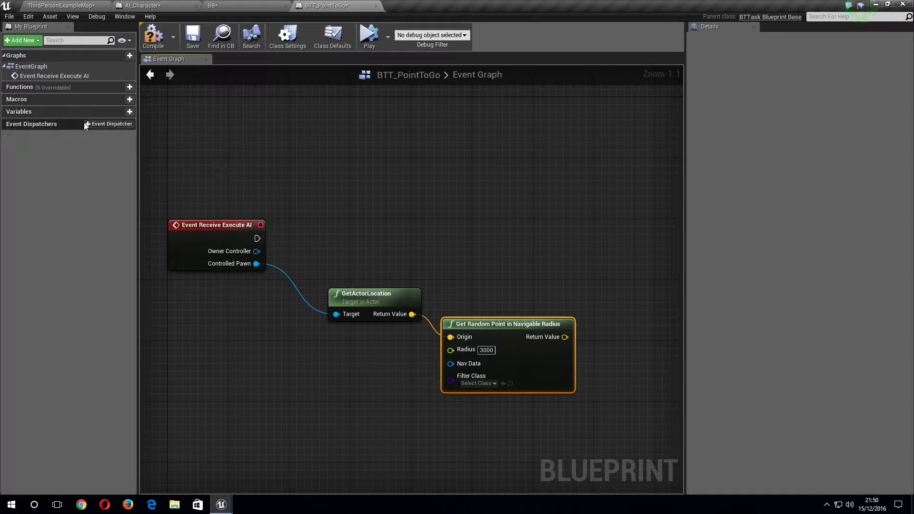
Step: Create an instance-editable Blackboard Key variable PointToGoBB, compile, and place its getter in the graph
left_click(116, 112)
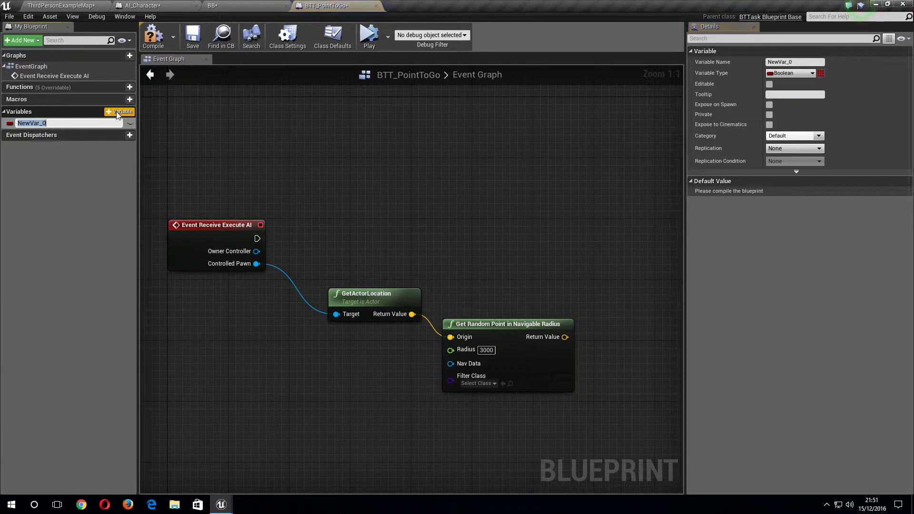
type("PointToGoBB")
key("Return")
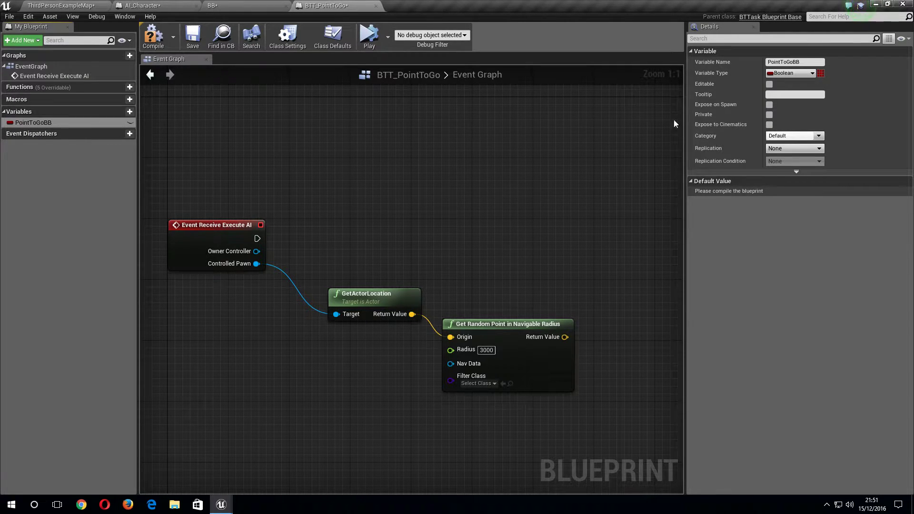
left_click(792, 74)
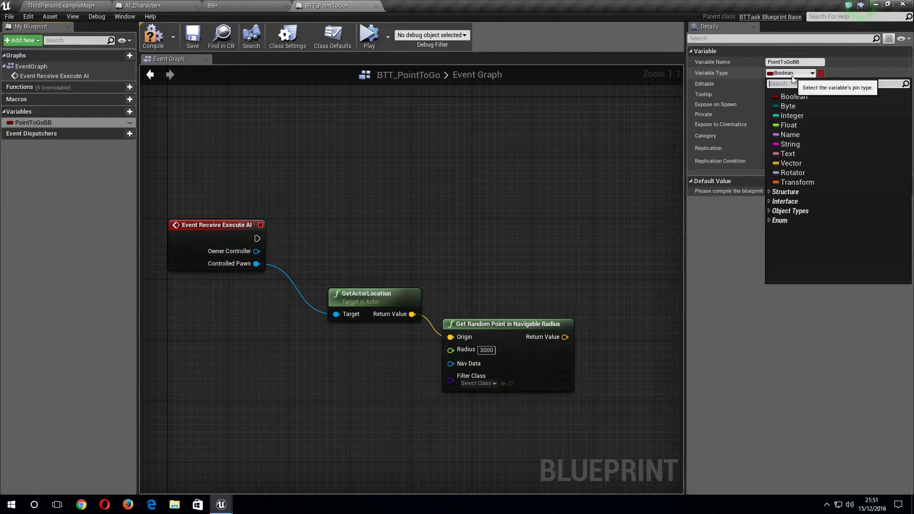
type("blackboard")
key("Return")
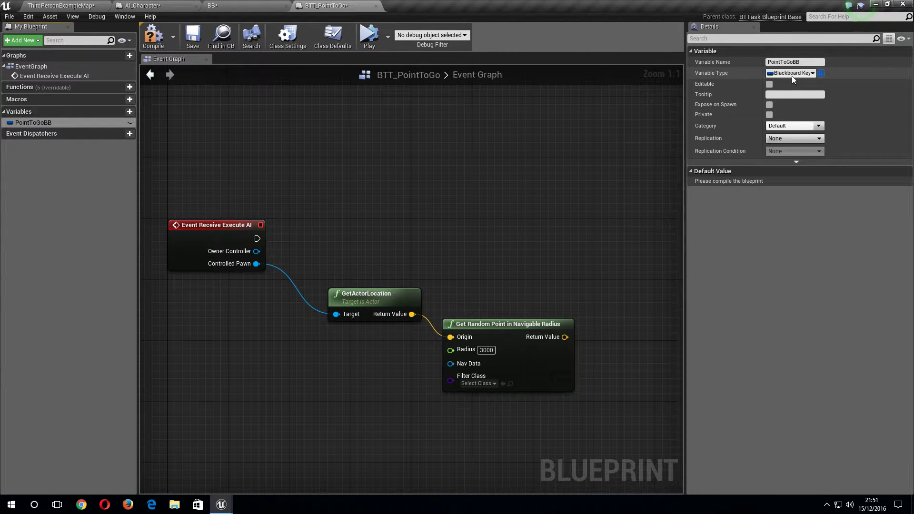
left_click(154, 35)
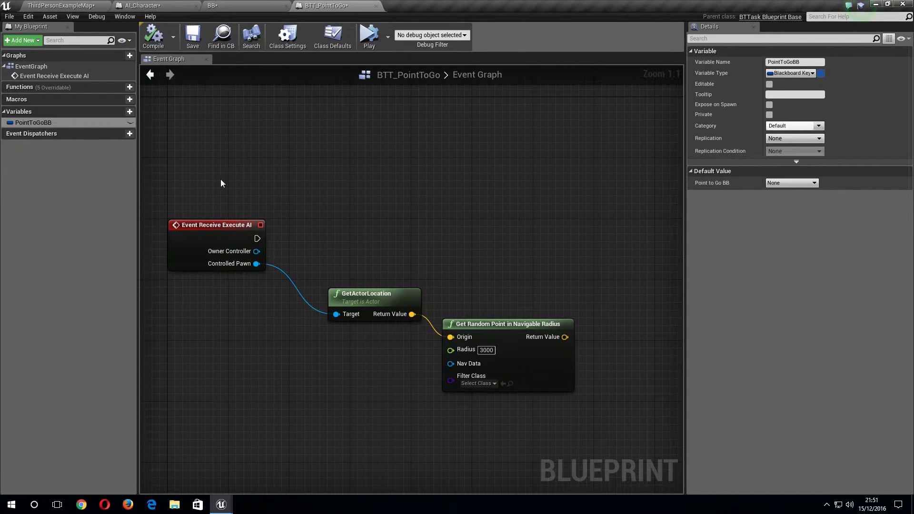
left_click(130, 123)
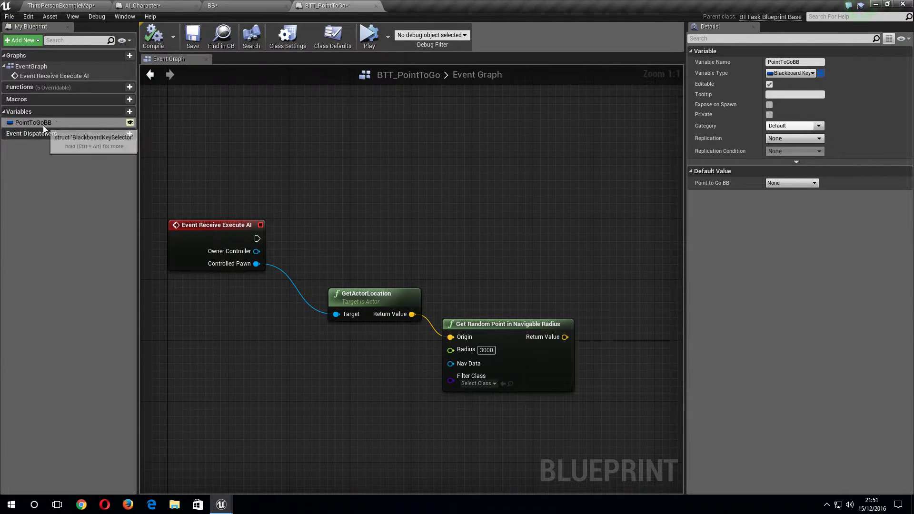
mouse_move(39, 123)
left_mouse_down()
mouse_move(389, 212)
mouse_move(493, 229)
left_mouse_up()
Step: Add Set Blackboard Value as Vector, feeding it the random point and the event's execution
type("s")
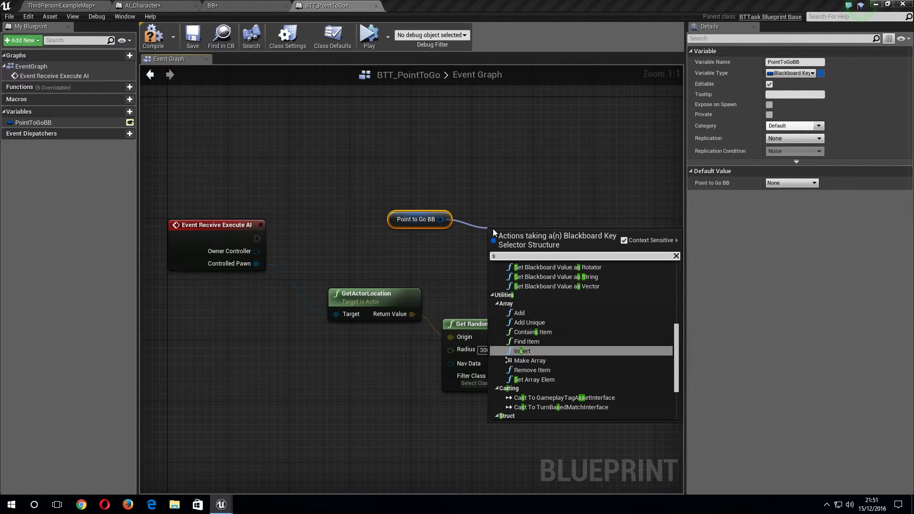
type("et")
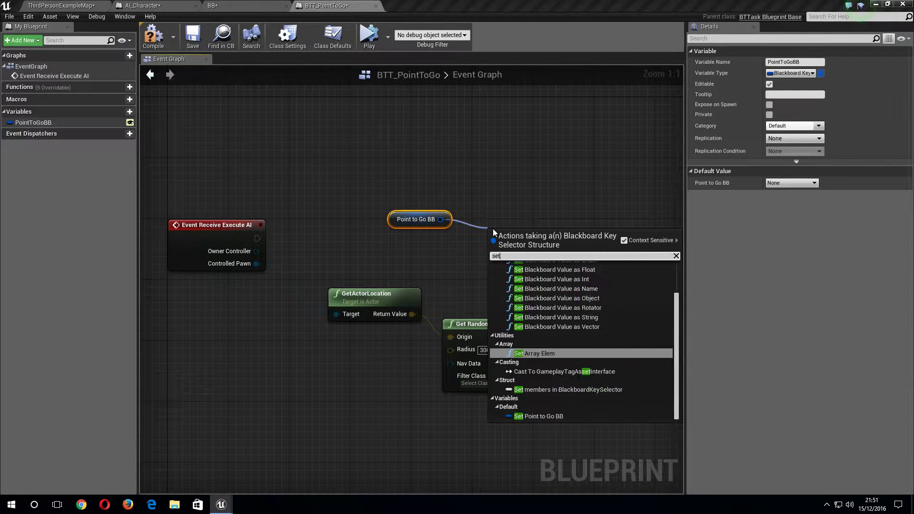
scroll(600, 305, "up", 1)
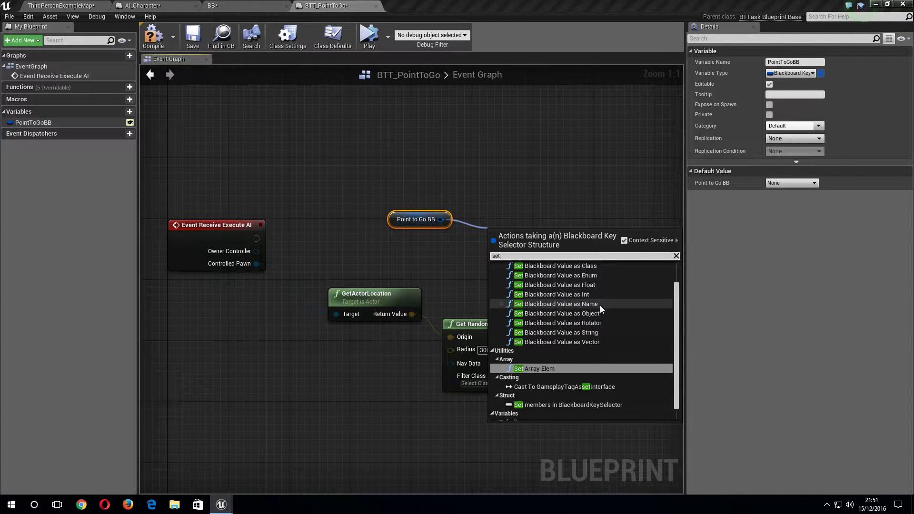
scroll(600, 305, "up", 1)
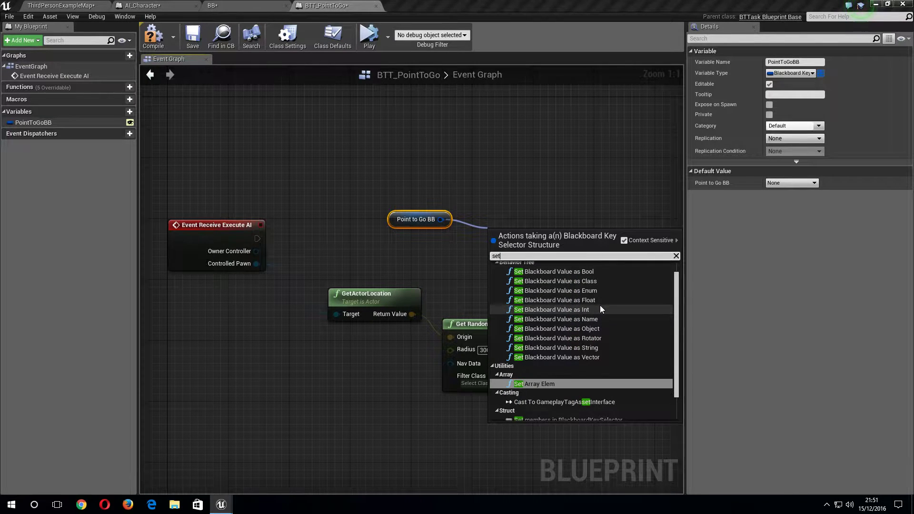
left_click(584, 357)
left_click_drag(538, 245, 569, 214)
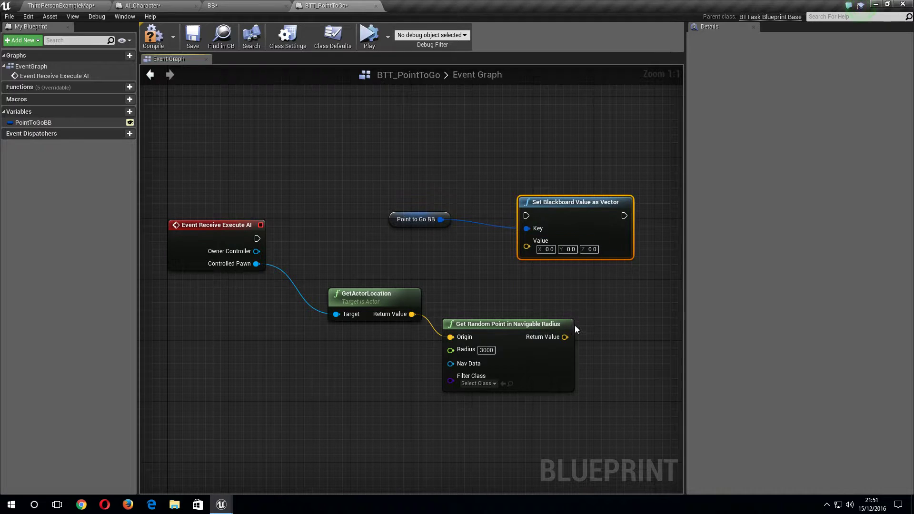
left_click_drag(565, 337, 528, 242)
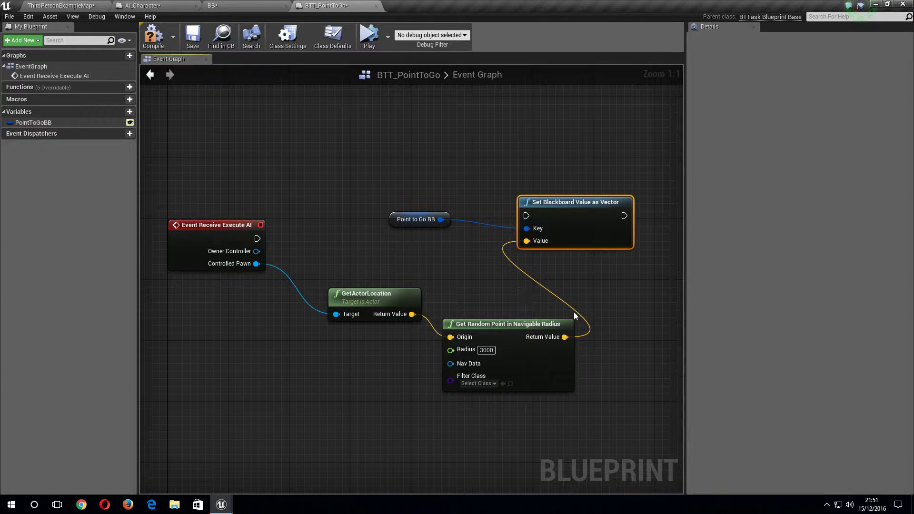
scroll(573, 319, "down", 1)
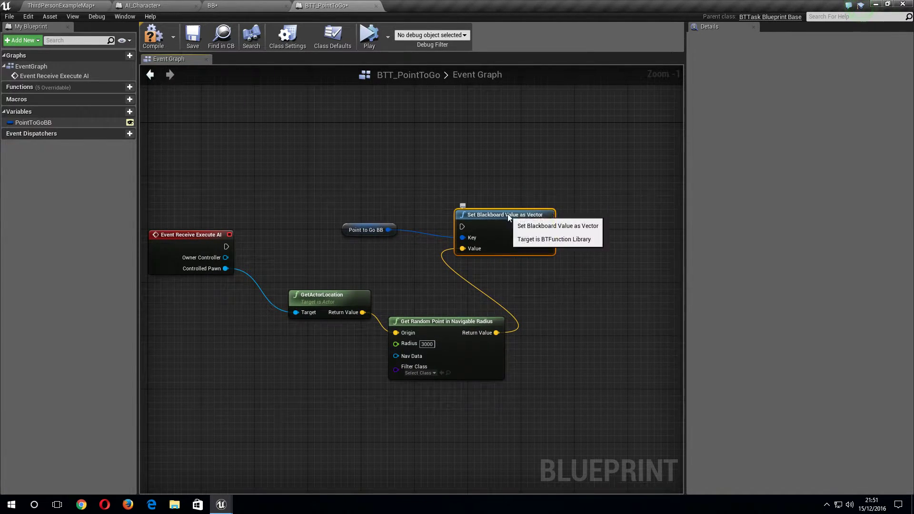
left_click_drag(509, 217, 582, 258)
left_click_drag(346, 225, 418, 291)
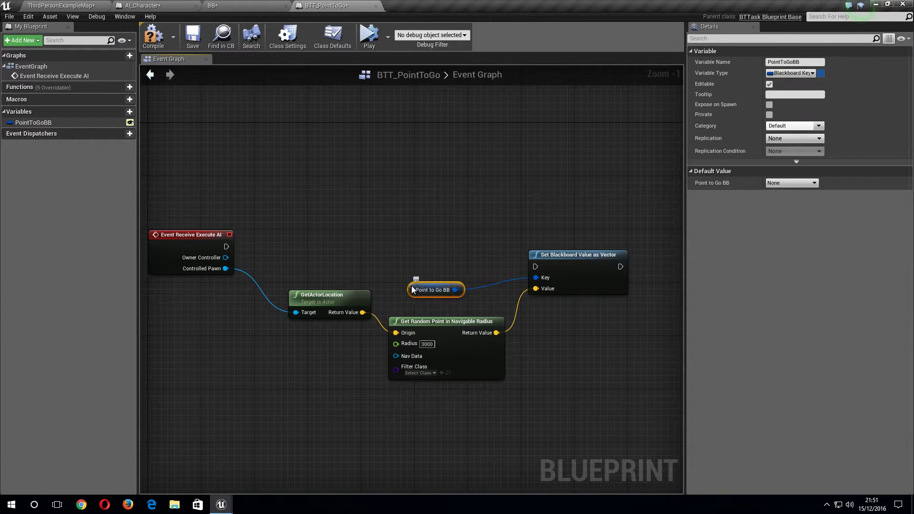
left_click_drag(226, 247, 534, 266)
right_click_drag(619, 286, 546, 286)
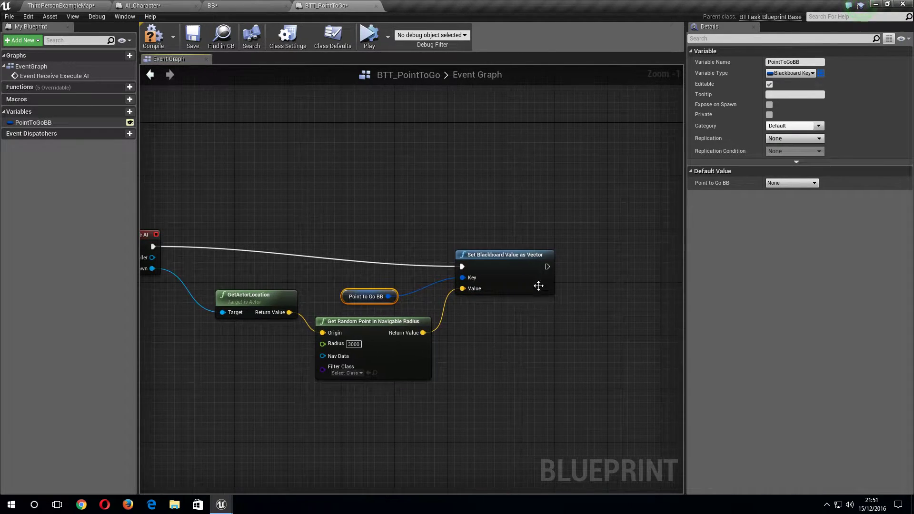
left_click_drag(548, 267, 590, 279)
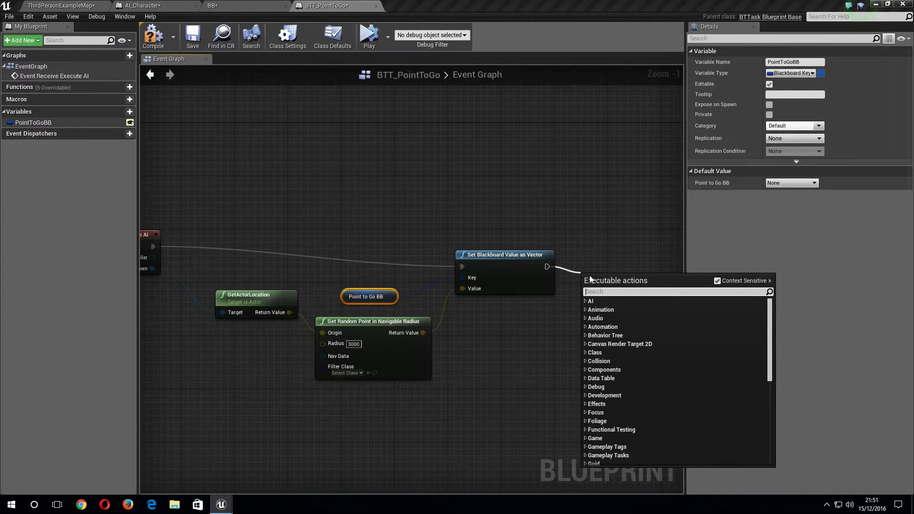
Step: Add Finish Execute with Success ticked, tidy the node layout, and compile the task
type("finish")
key("Return")
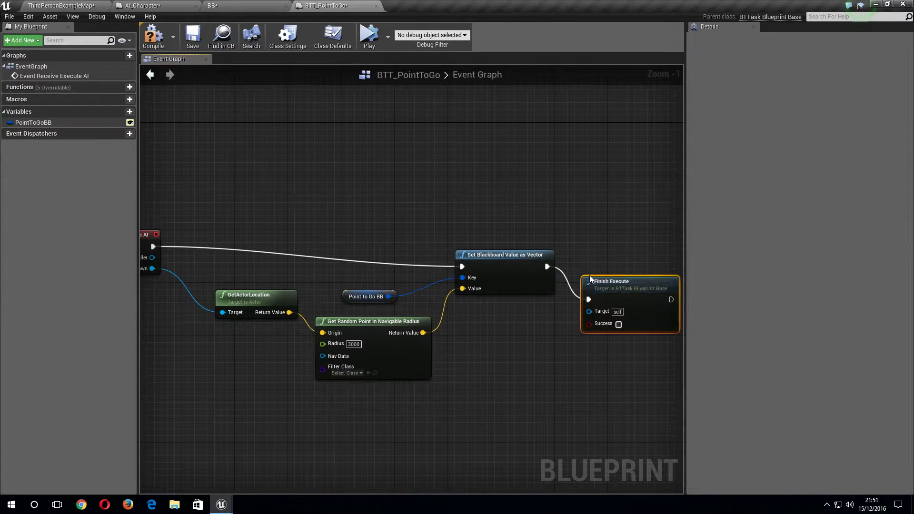
left_click(619, 325)
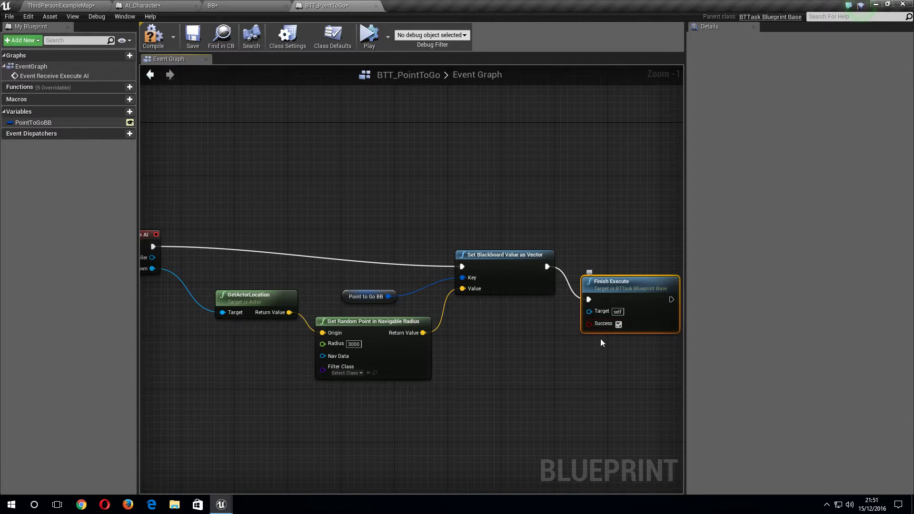
left_click_drag(260, 232, 553, 381)
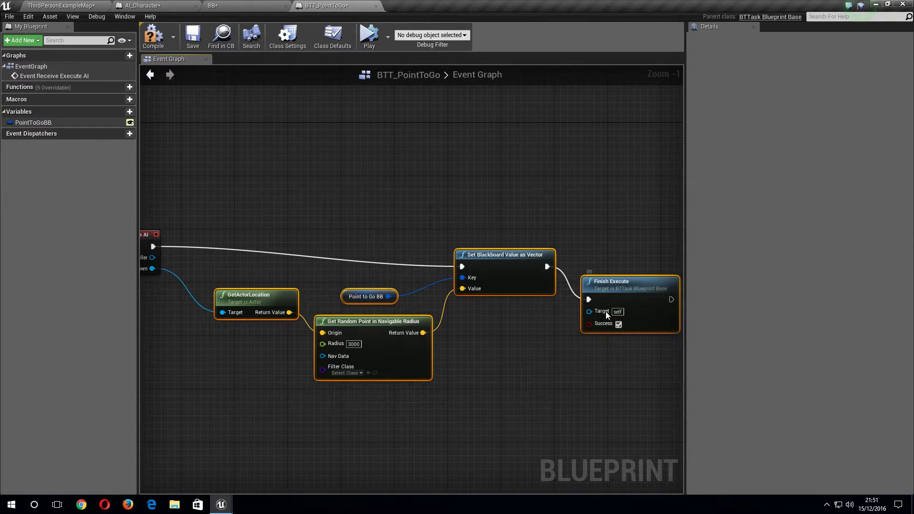
left_click_drag(612, 285, 564, 285)
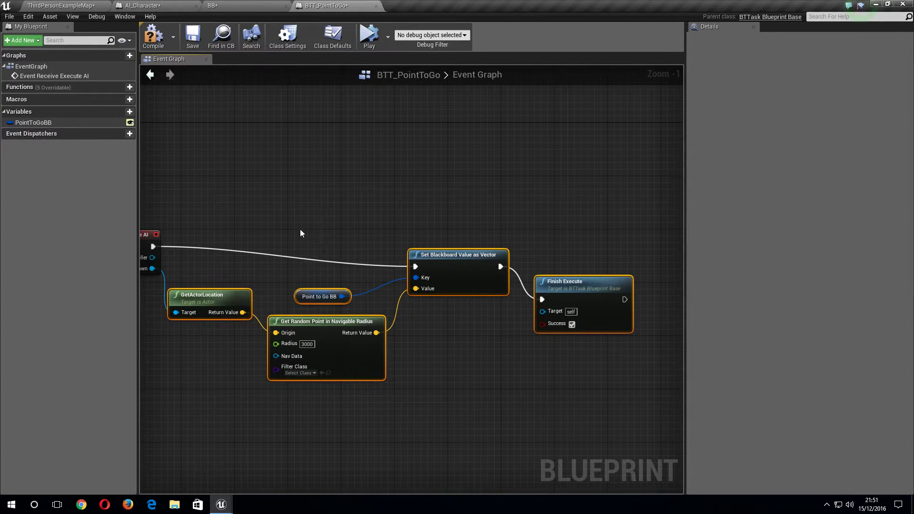
mouse_move(300, 234)
left_mouse_down()
mouse_move(429, 281)
mouse_move(438, 245)
left_mouse_up()
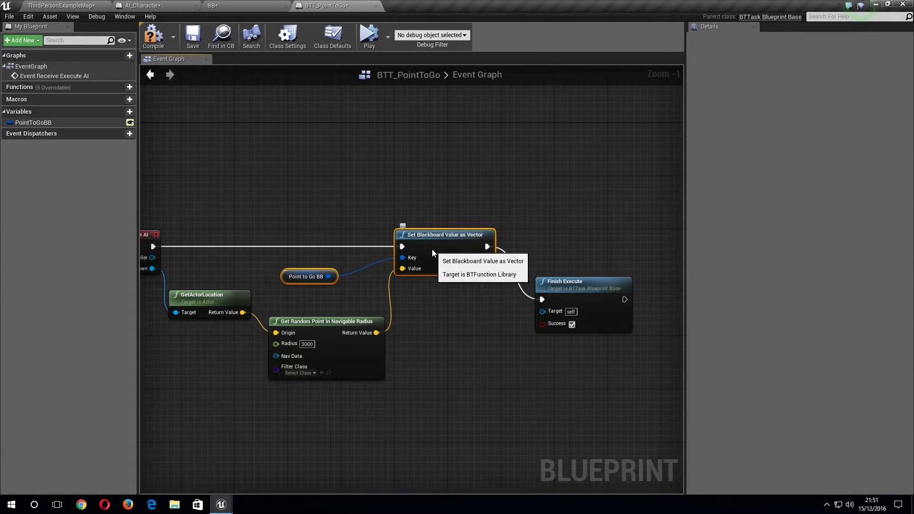
left_click_drag(551, 295, 543, 295)
mouse_move(401, 371)
right_mouse_down()
mouse_move(467, 367)
mouse_move(449, 367)
right_mouse_up()
left_click(449, 368)
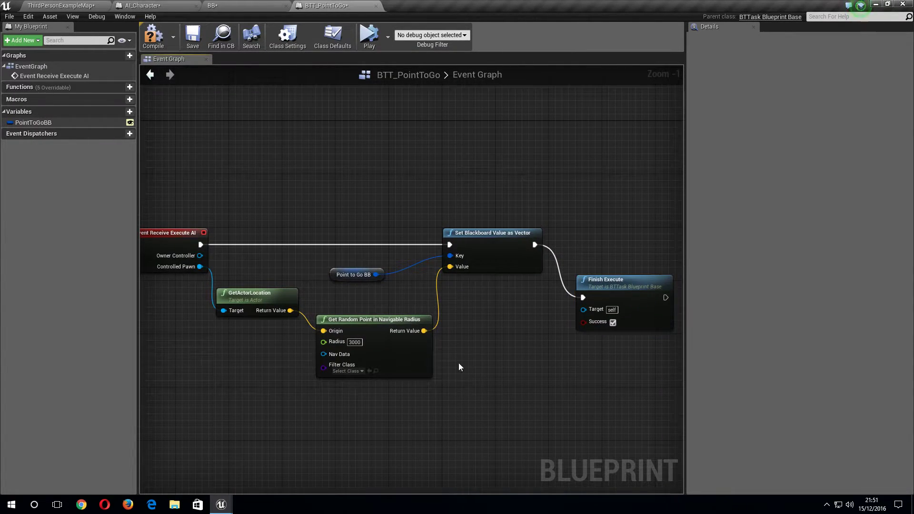
left_click(158, 42)
Step: Switch to the BT behavior tree graph and shift the ROOT node up and right
left_click(242, 6)
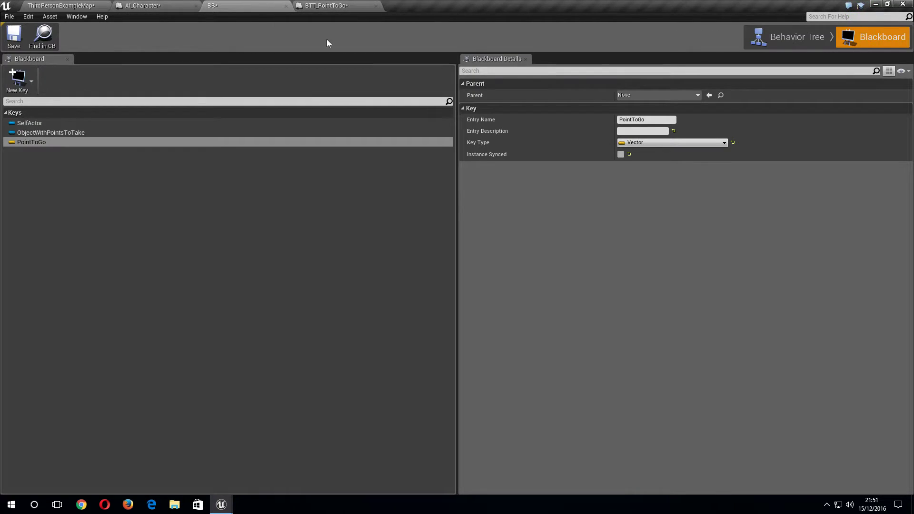
left_click(779, 41)
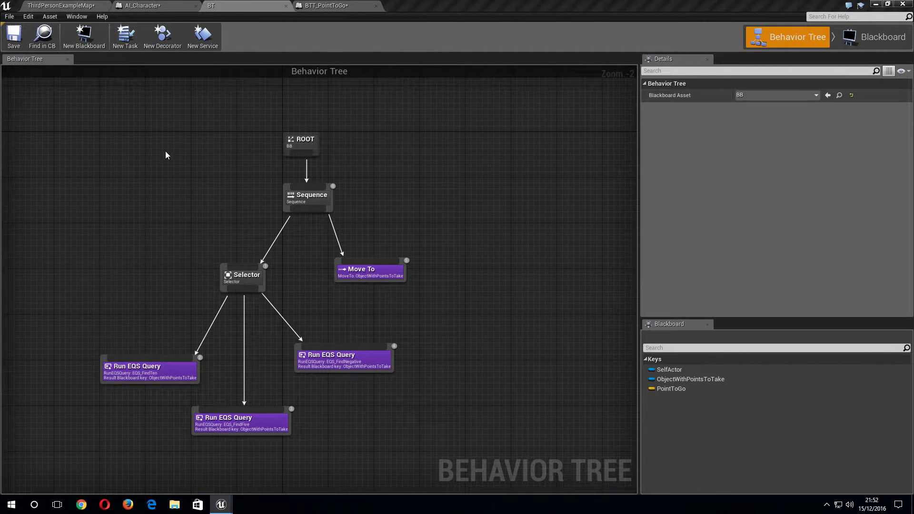
left_click(167, 7)
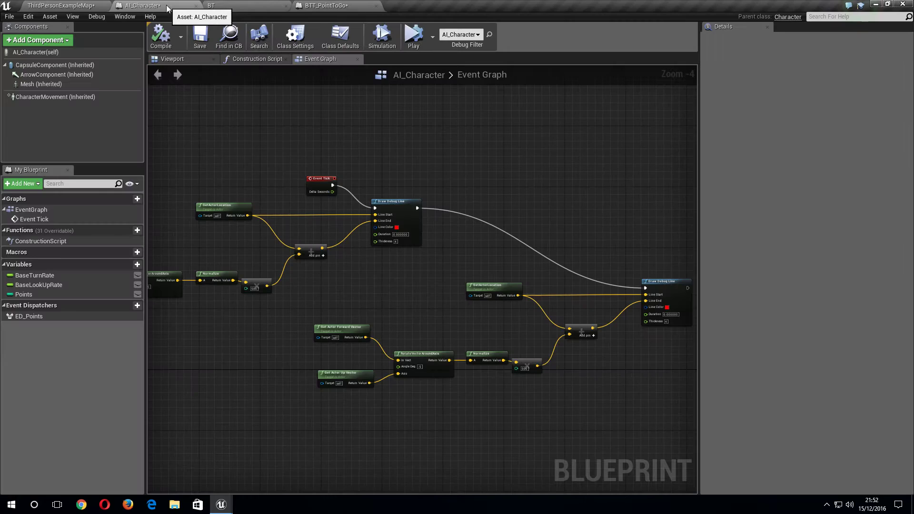
left_click(220, 5)
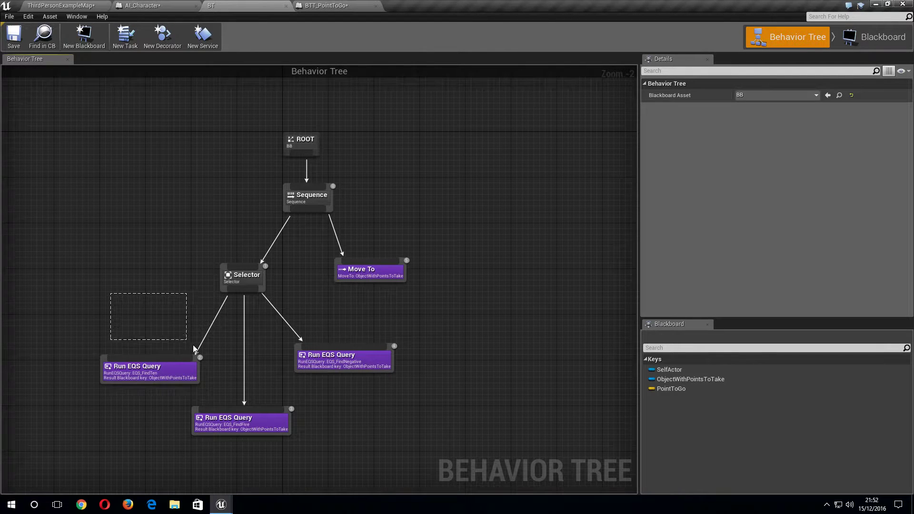
left_click_drag(113, 295, 300, 414)
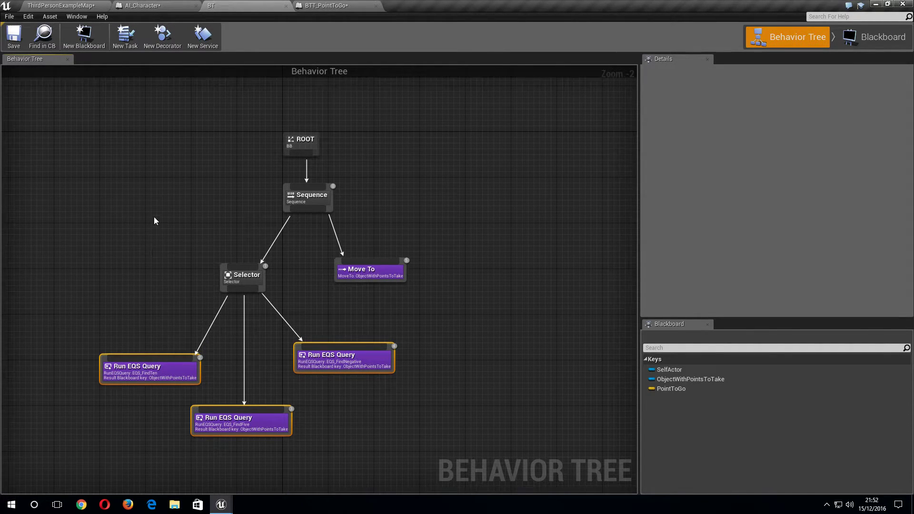
mouse_move(302, 147)
left_mouse_down()
mouse_move(430, 121)
mouse_move(426, 171)
mouse_move(307, 190)
left_mouse_up()
Step: Add a Selector under ROOT and move the old Sequence branch down beneath it
left_click(441, 194)
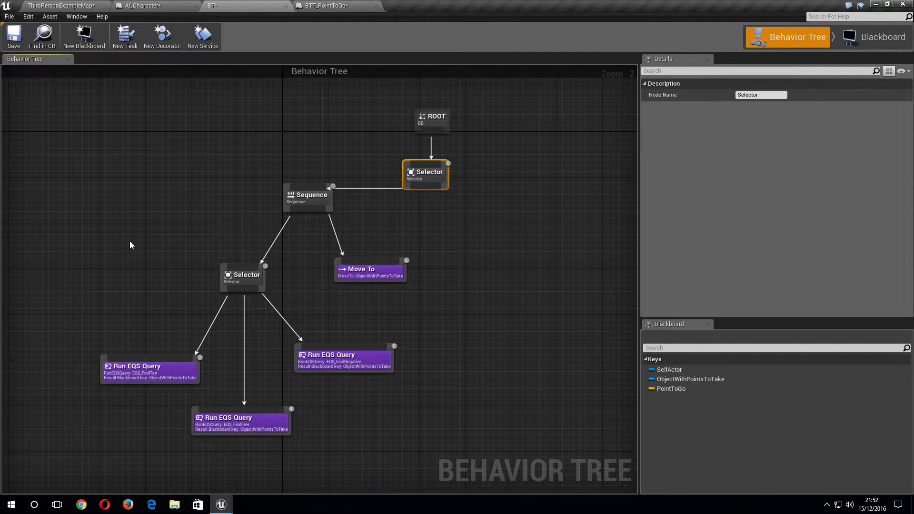
left_click_drag(166, 179, 341, 419)
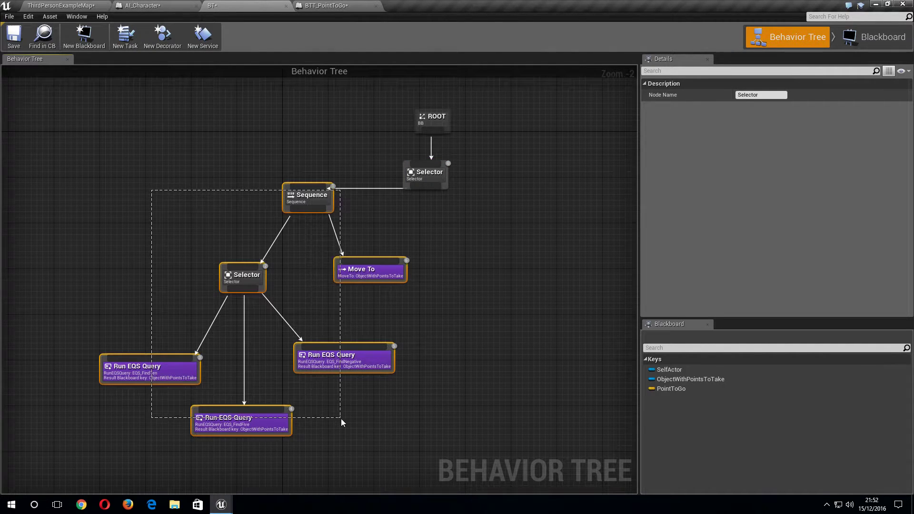
left_click_drag(344, 360, 315, 422)
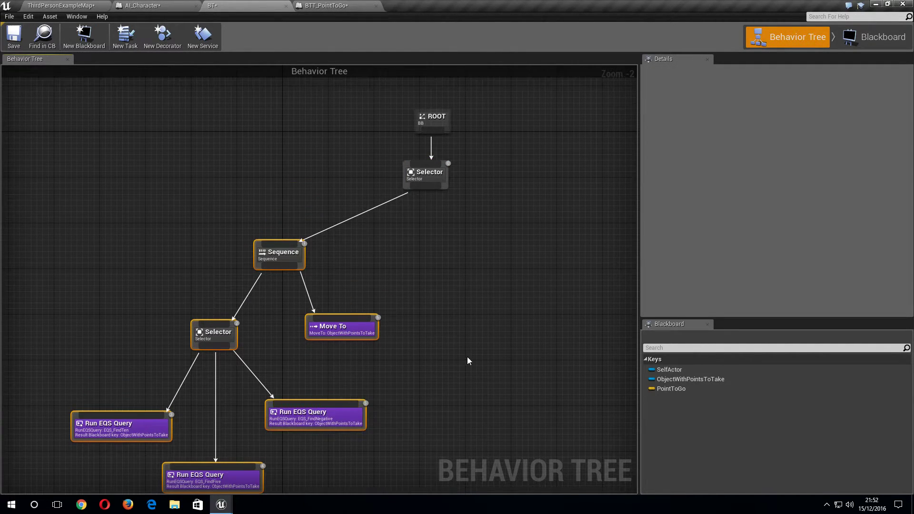
right_click_drag(467, 357, 422, 328)
left_click(424, 325)
Step: Add a BTT_PointToGo task under the Selector with Point to Go BB set to PointToGo
left_click_drag(387, 161, 430, 215)
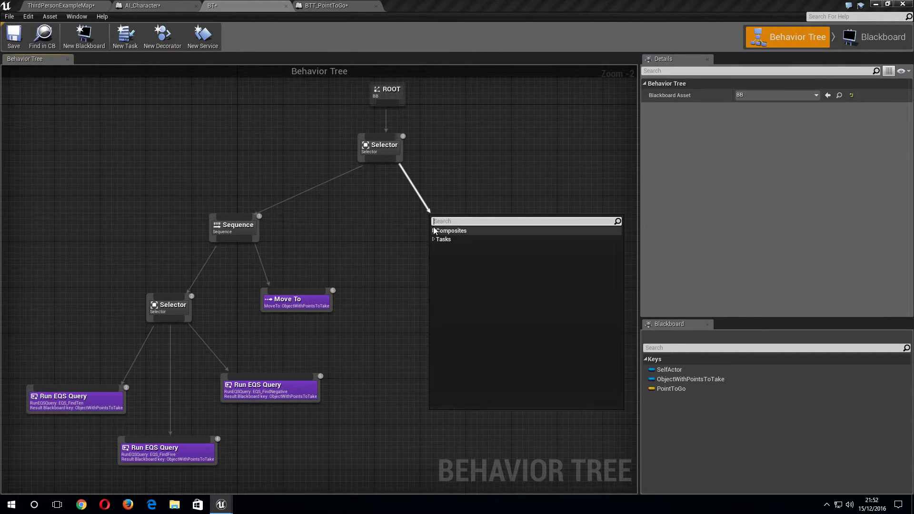
left_click(459, 248)
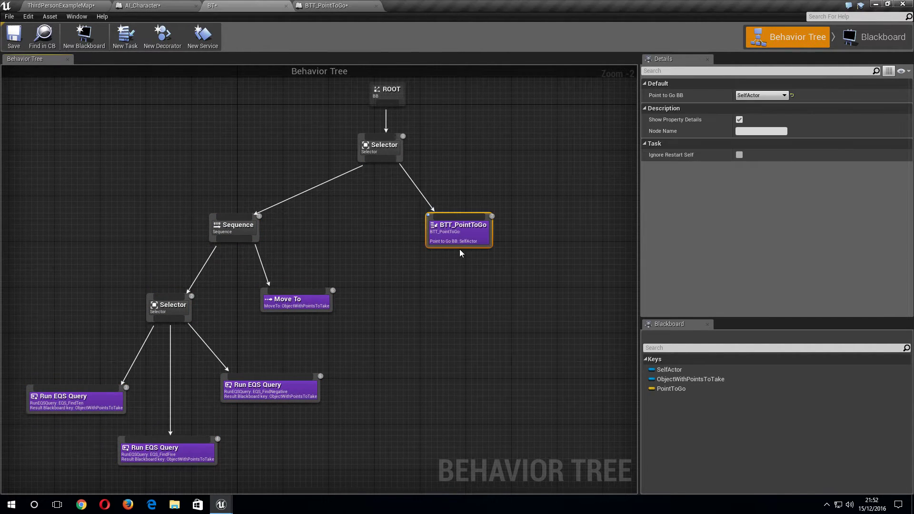
left_click(760, 96)
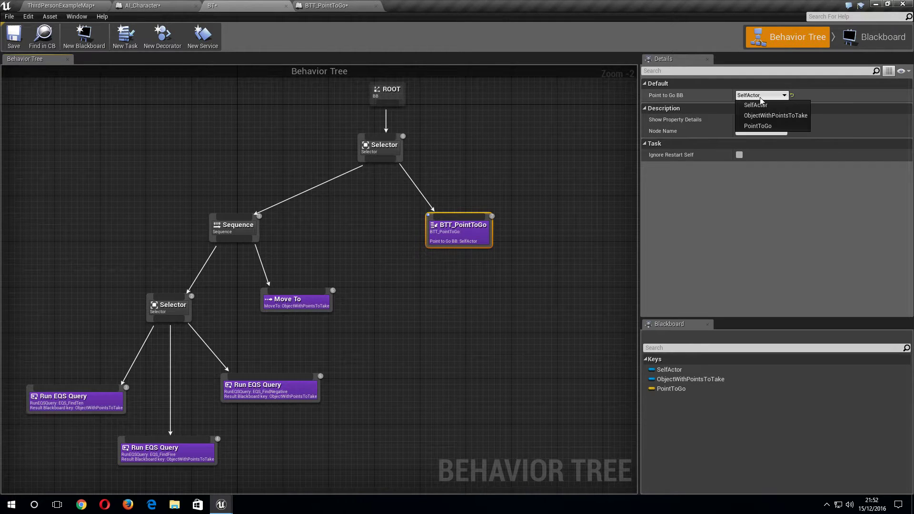
left_click(763, 125)
Step: Add a Sequence under the top Selector and connect BTT_PointToGo as its first child
left_click_drag(467, 241, 456, 281)
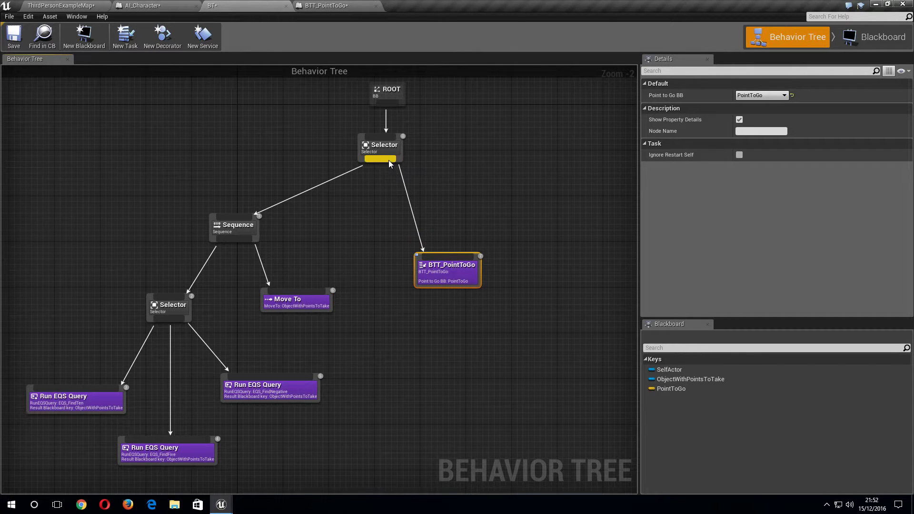
left_click_drag(389, 160, 393, 190)
left_click(395, 208)
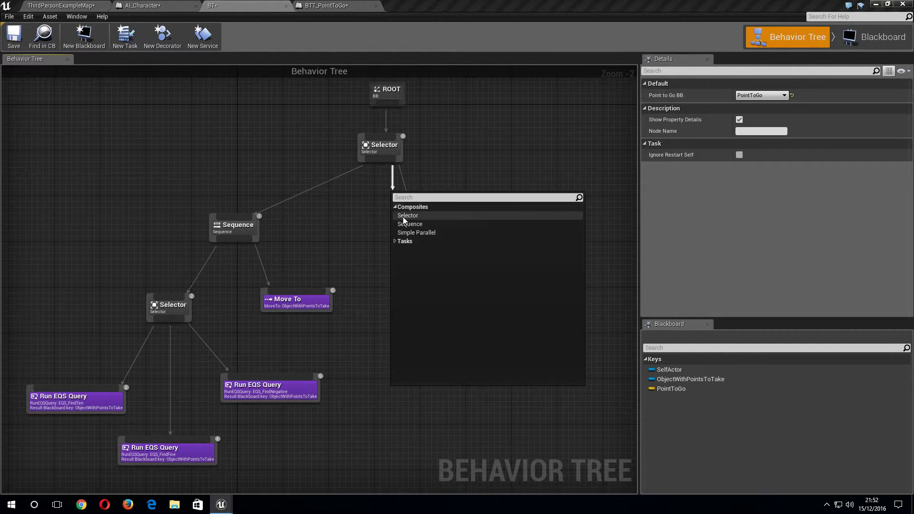
left_click(405, 225)
left_click_drag(439, 264, 438, 281)
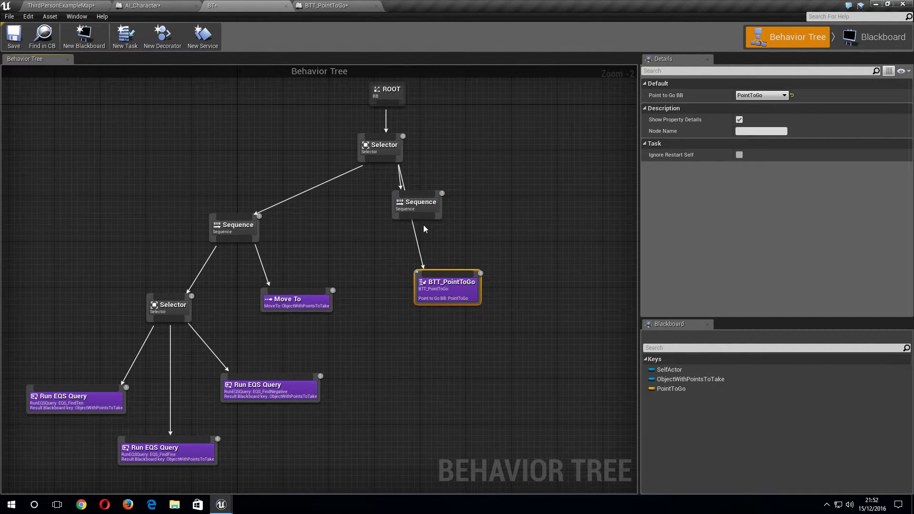
mouse_move(437, 221)
left_mouse_down()
mouse_move(438, 286)
mouse_move(410, 276)
left_mouse_up()
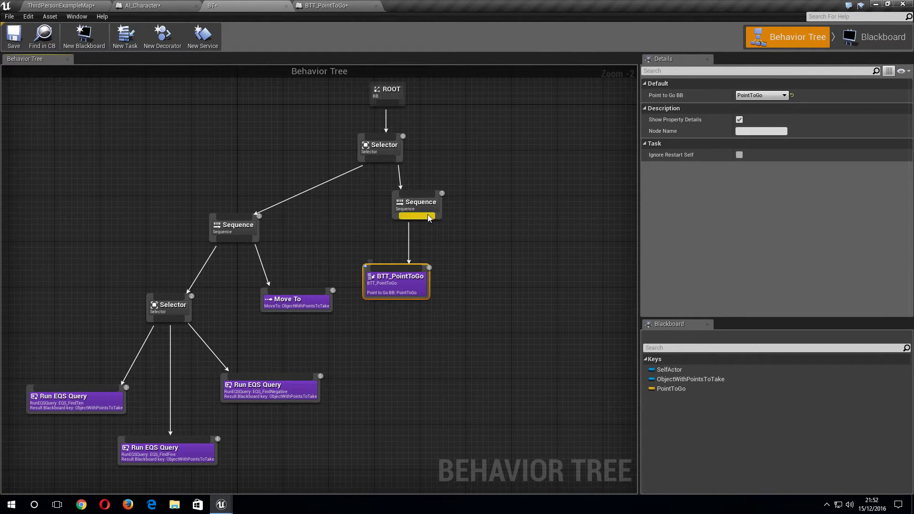
left_click_drag(427, 215, 479, 220)
left_click_drag(415, 269, 437, 270)
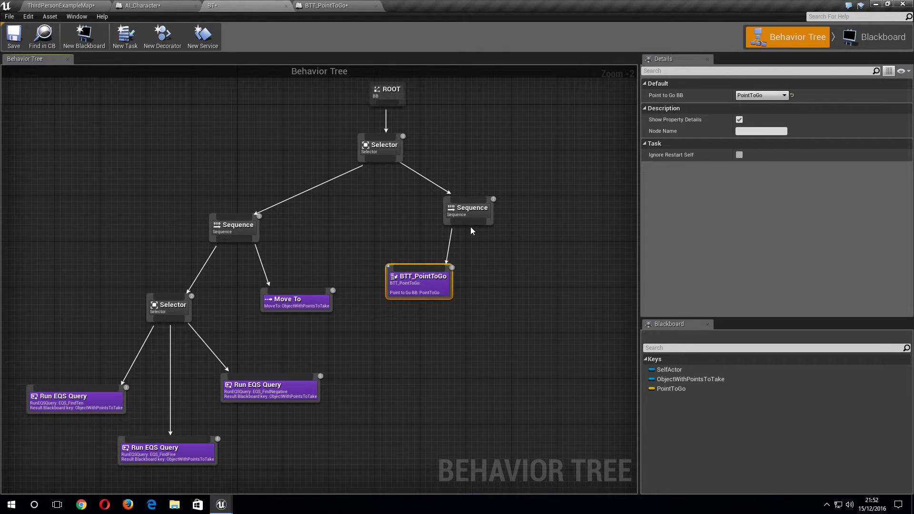
Step: Add a Move To task after BTT_PointToGo with its Blackboard Key set to PointToGo
left_click_drag(473, 225, 498, 258)
left_click(502, 282)
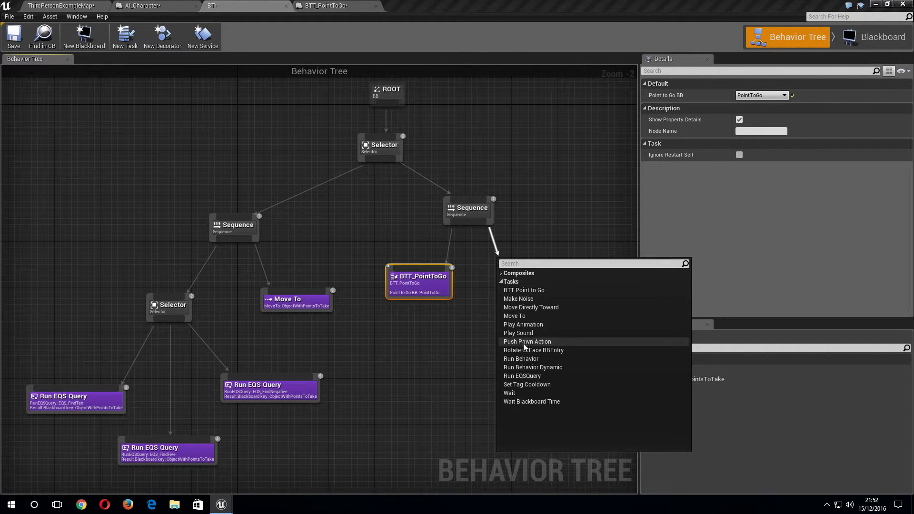
left_click(520, 316)
left_click(761, 162)
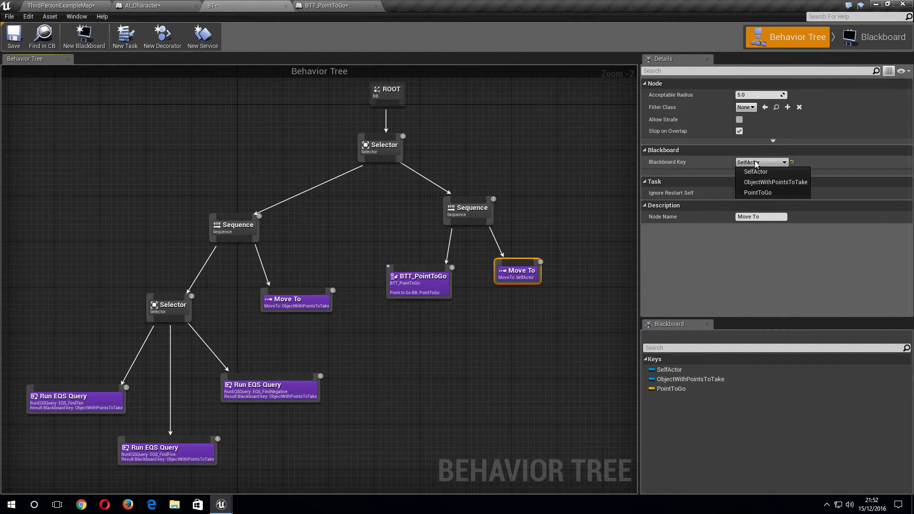
left_click(758, 192)
left_click(575, 219)
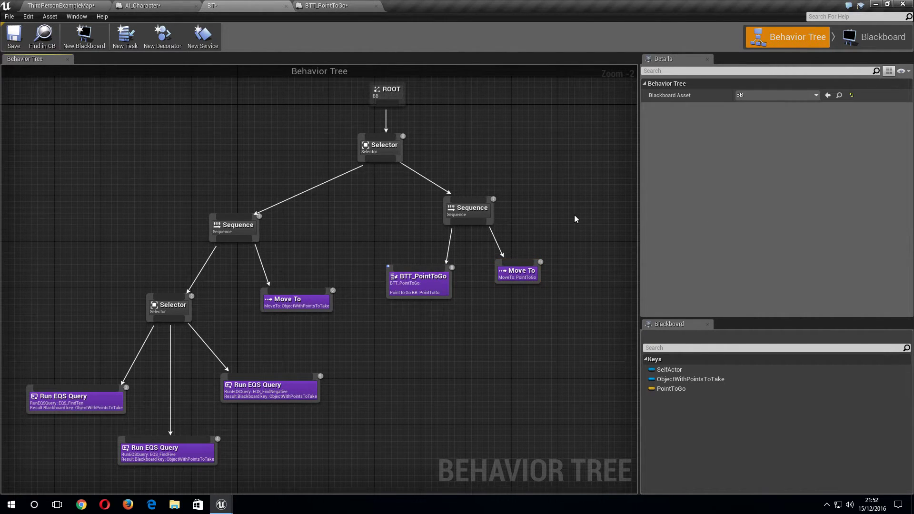
Step: Add a Keep in Cone decorator to the left Sequence and set Cone Half Angle to 5
left_click(236, 234)
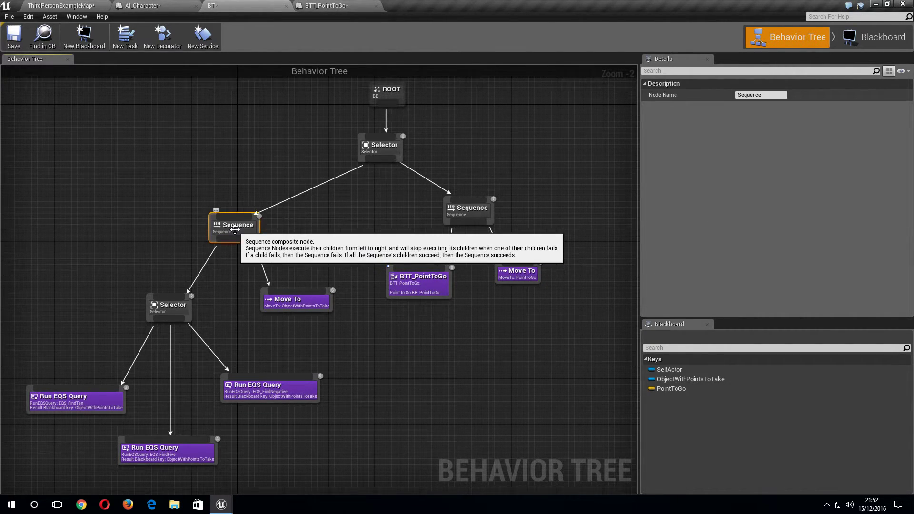
right_click(236, 233)
mouse_move(270, 328)
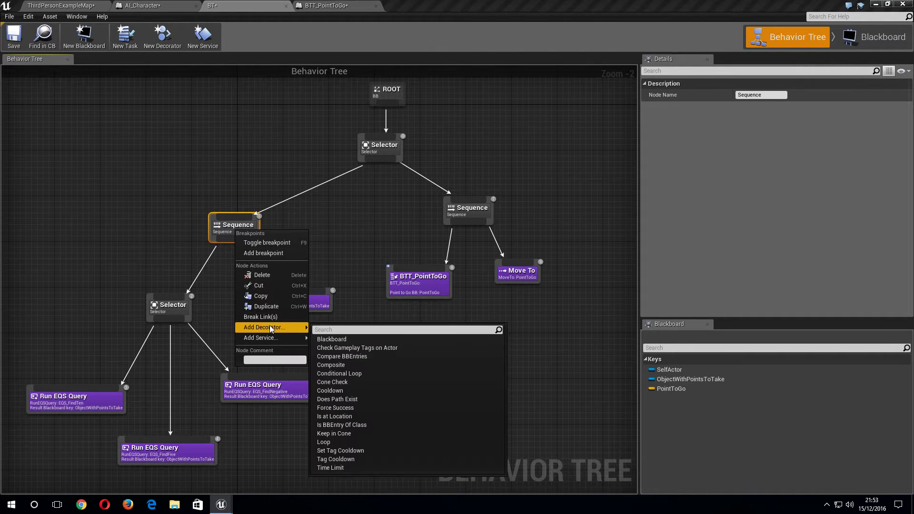
left_click(336, 433)
left_click_drag(324, 252, 272, 234)
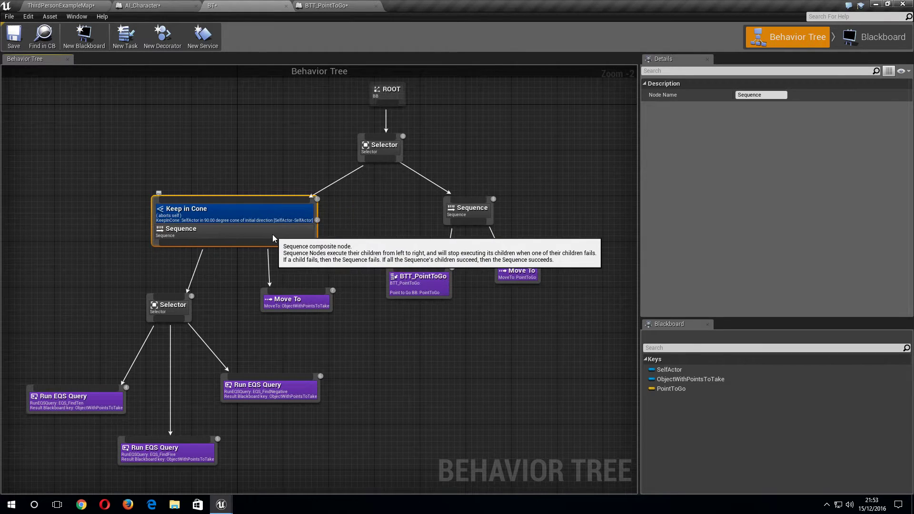
left_click(296, 216)
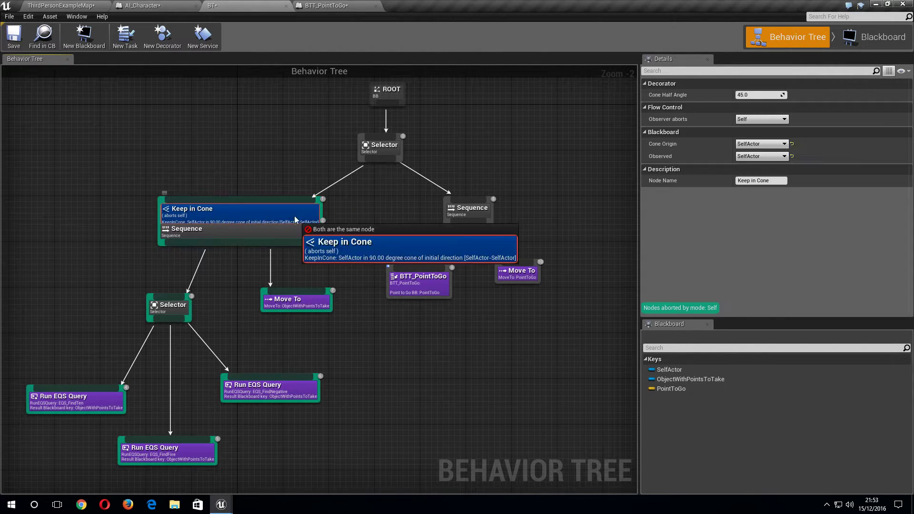
left_click(757, 95)
type("5")
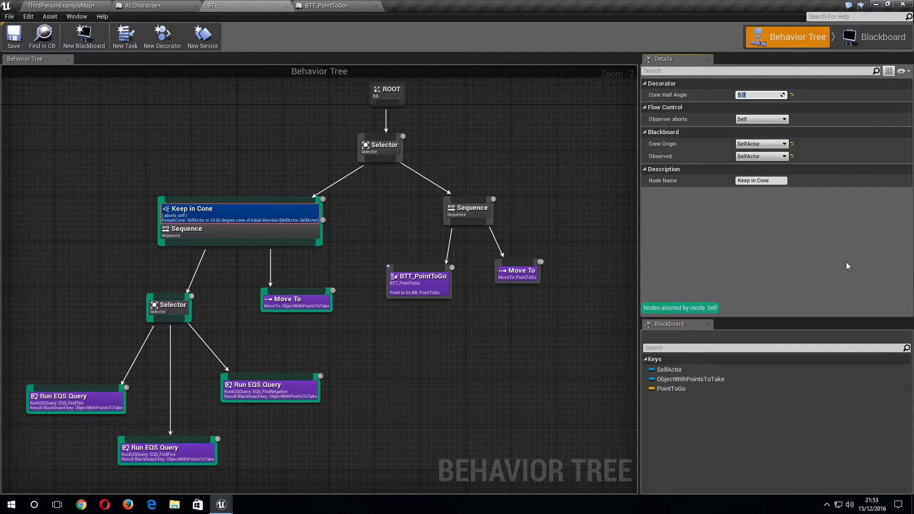
Step: Review the rotate-vector chain under Event Tick in AI_Character, then bring up BTT_PointToGo
left_click(170, 7)
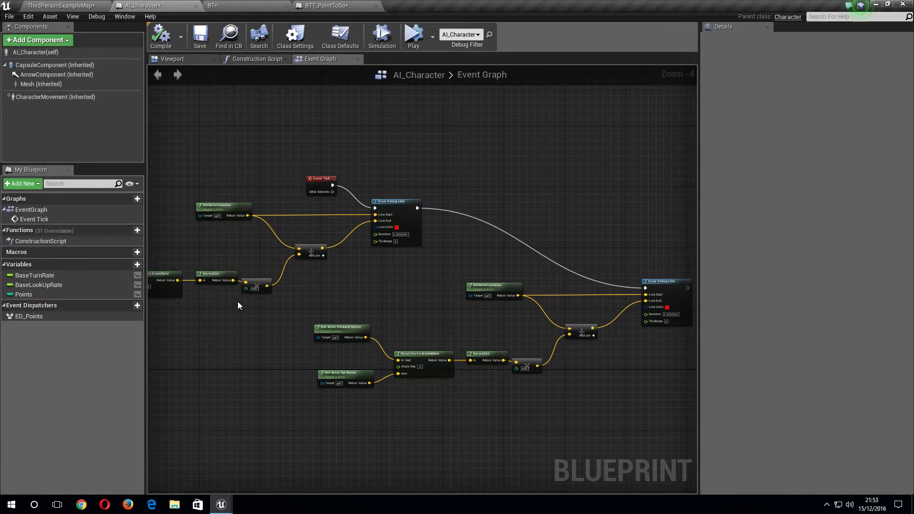
scroll(356, 294, "up", 4)
right_click_drag(245, 321, 470, 344)
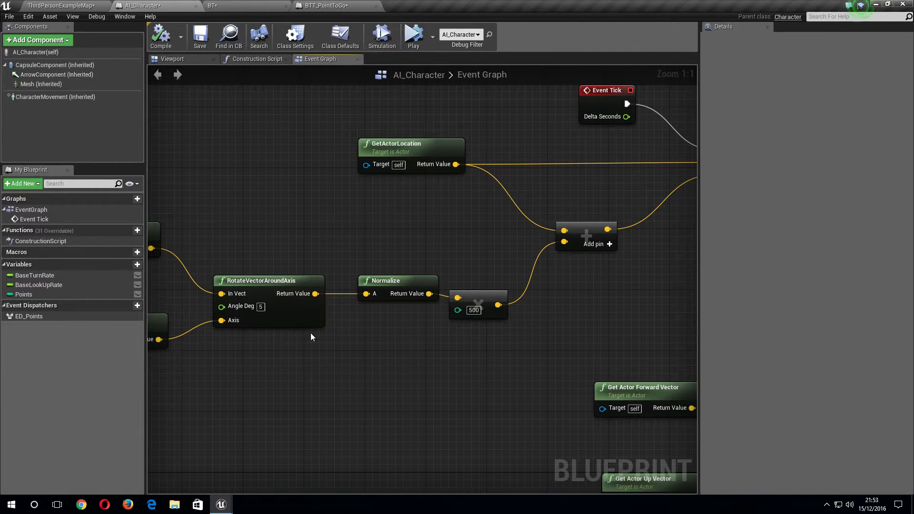
left_click(318, 6)
Step: Set Keep in Cone's Observed key to ObjectWithPointsToTake, then return to ThirdPersonExampleMap
left_click(233, 7)
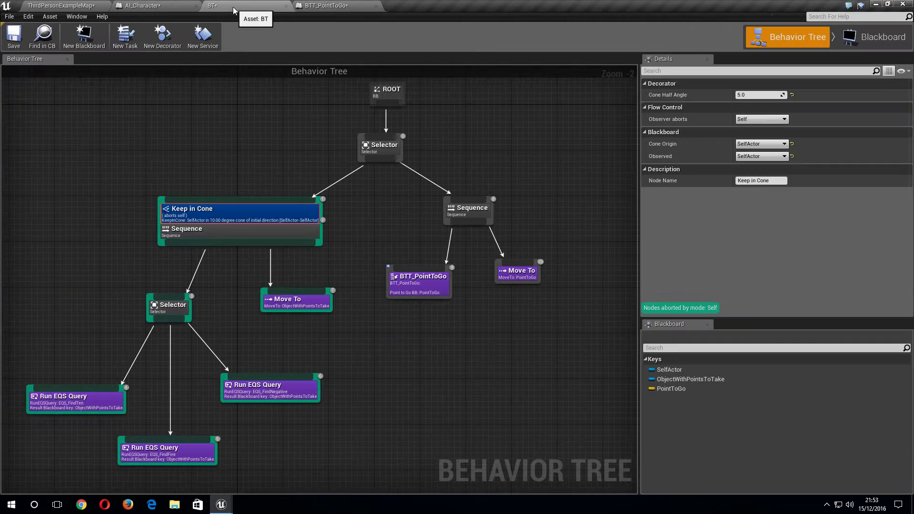
left_click(767, 156)
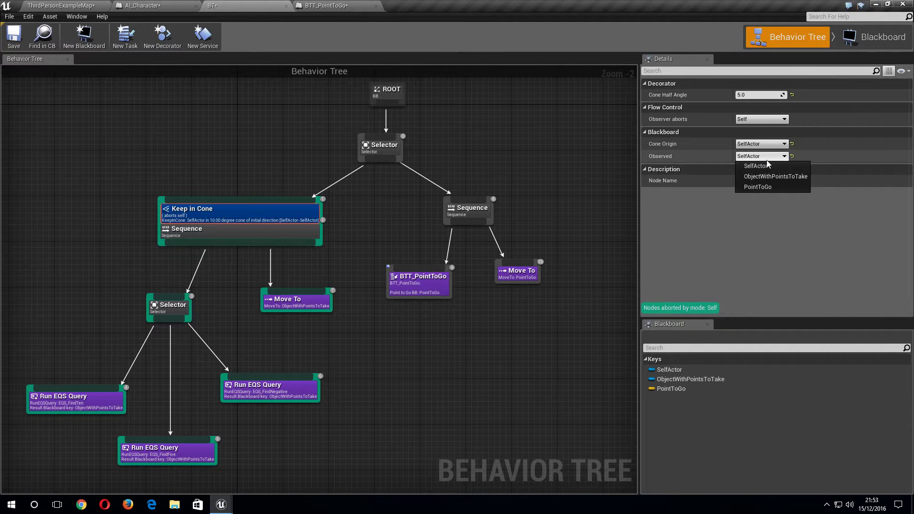
left_click(771, 178)
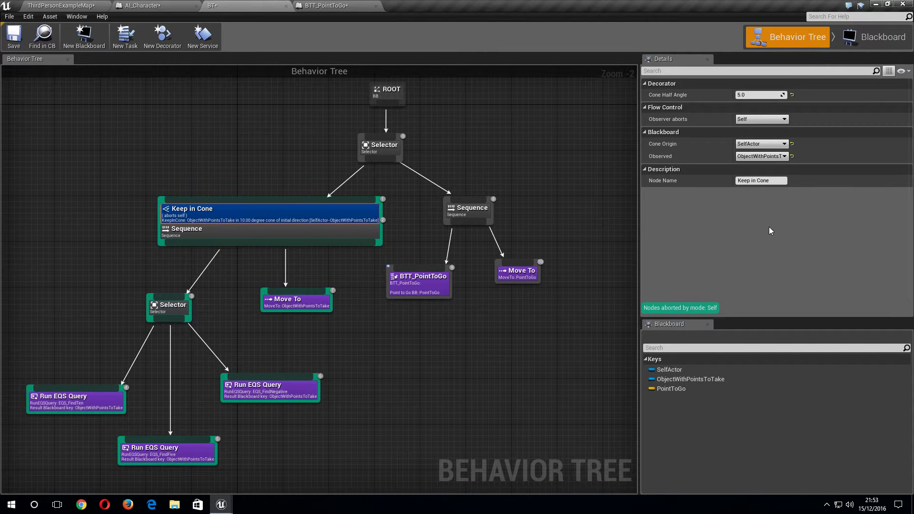
scroll(514, 182, "down", 1)
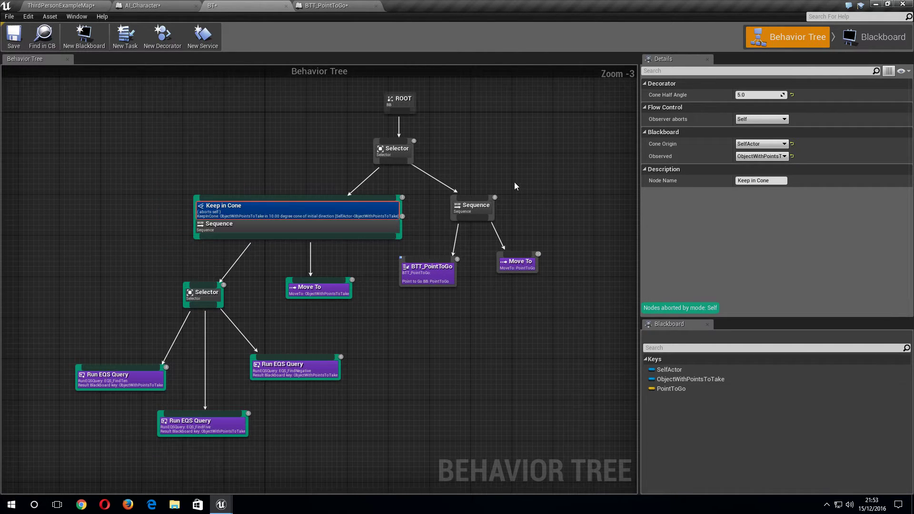
left_click(82, 7)
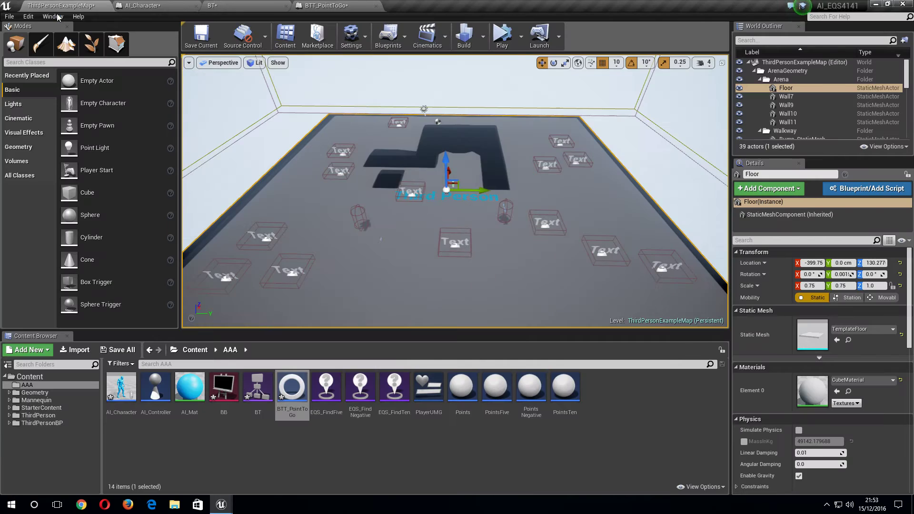
Step: Save all modified assets with File > Save All
left_click(9, 16)
left_click(27, 98)
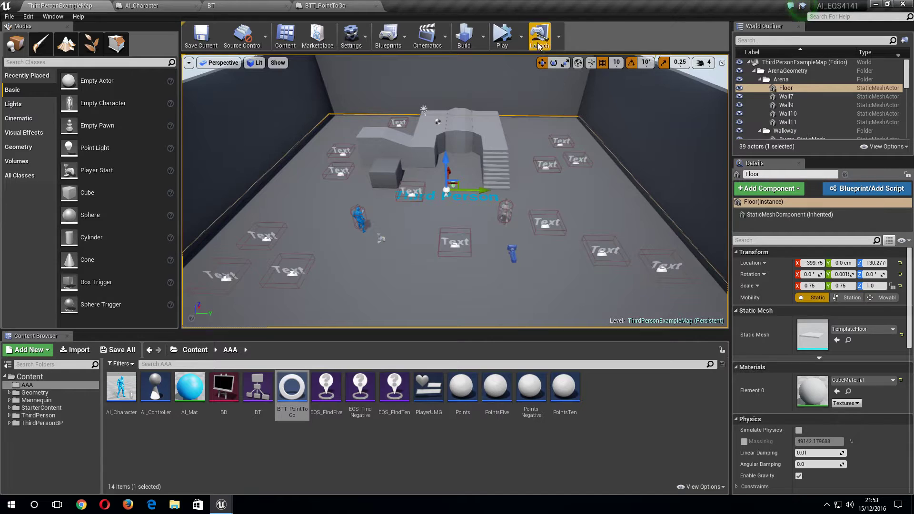
left_click(521, 39)
left_click(521, 39)
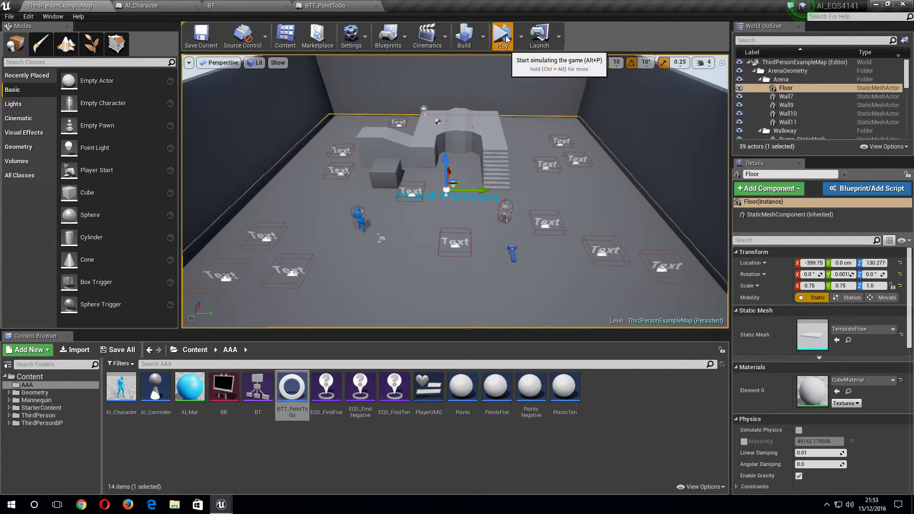
Step: Run a brief play test of the level, stop it, and return to BTT_PointToGo
left_click(505, 36)
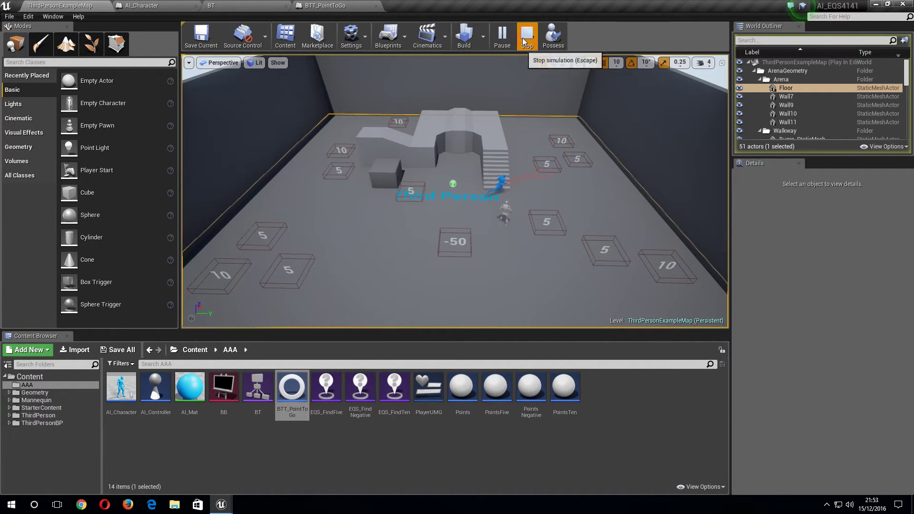
left_click(522, 38)
left_click(329, 5)
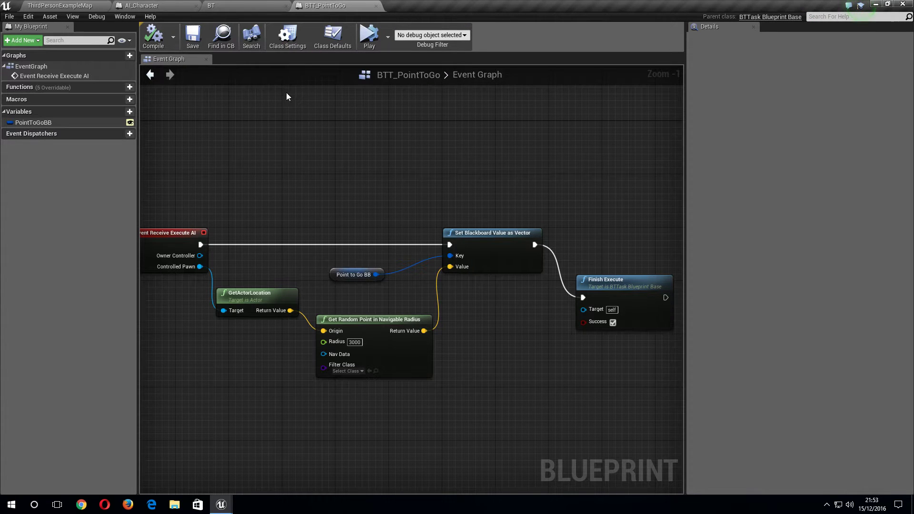
Step: Set Thickness to 10 on both Draw Debug Line nodes in AI_Character's Event Graph
left_click(147, 5)
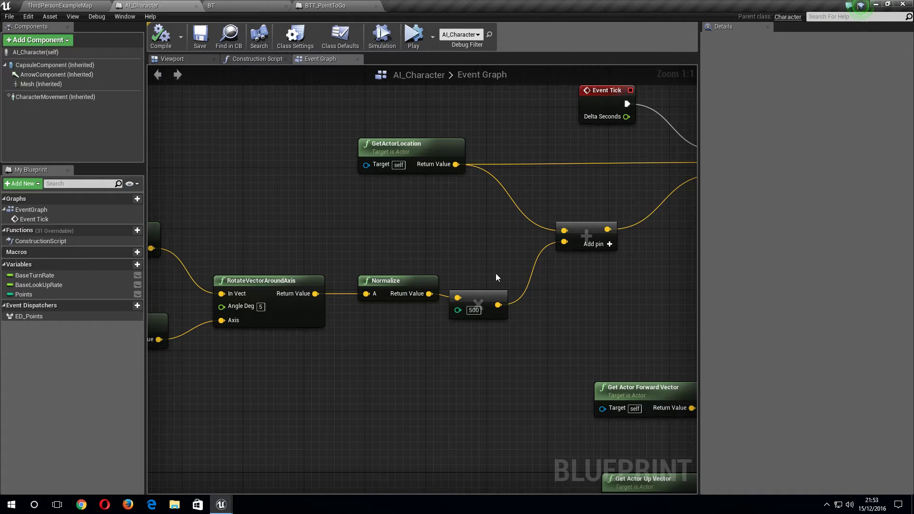
scroll(592, 309, "down", 1)
right_click_drag(589, 368, 492, 316)
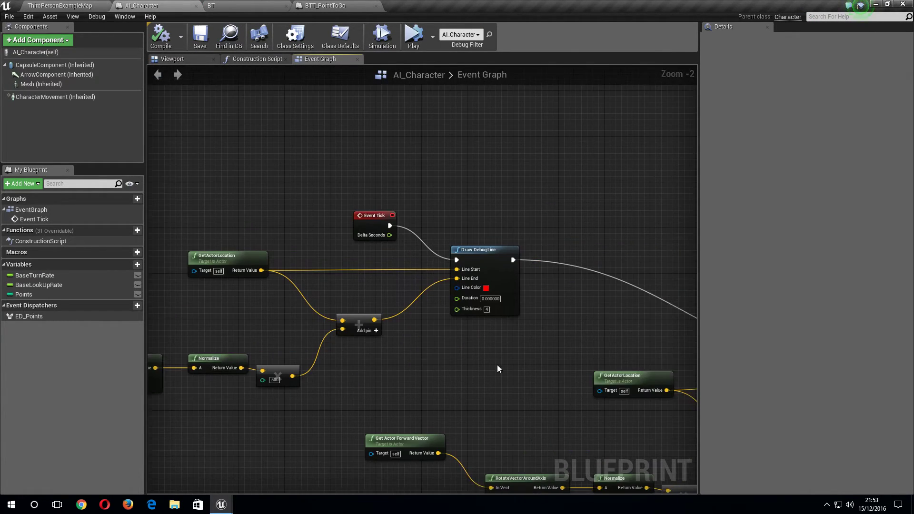
left_click(479, 303)
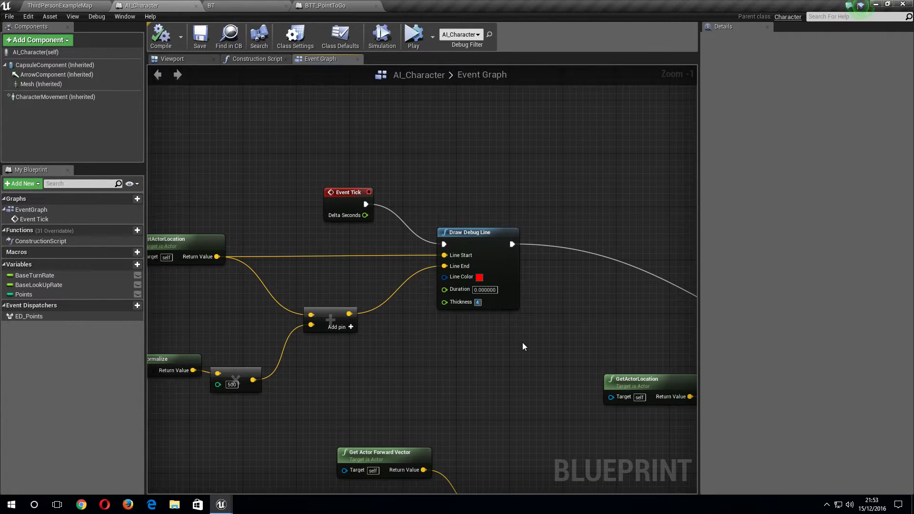
type("10")
key("Return")
scroll(520, 352, "down", 2)
scroll(518, 352, "down", 1)
scroll(565, 354, "up", 1)
scroll(566, 348, "up", 1)
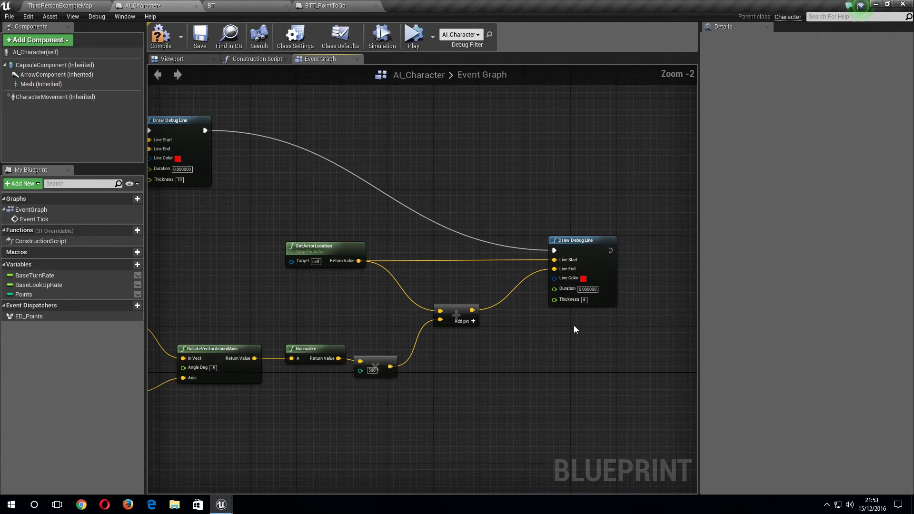
left_click(584, 300)
type("10")
key("Return")
Step: Return to the ThirdPersonExampleMap level and open the File menu
scroll(318, 210, "down", 1)
right_click_drag(318, 210, 344, 241)
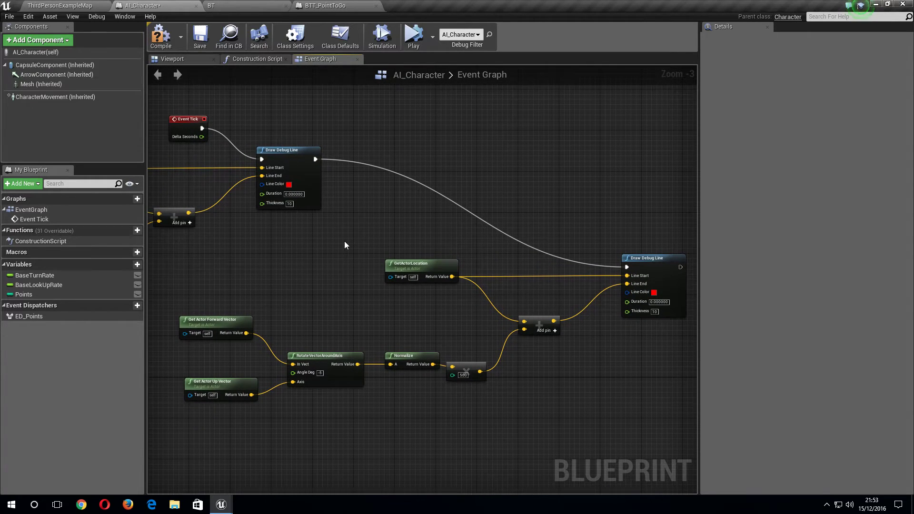
left_click(70, 9)
left_click(9, 16)
Step: Save all, simulate the level as the AI collects points, and float the BT tab alongside
left_click(48, 100)
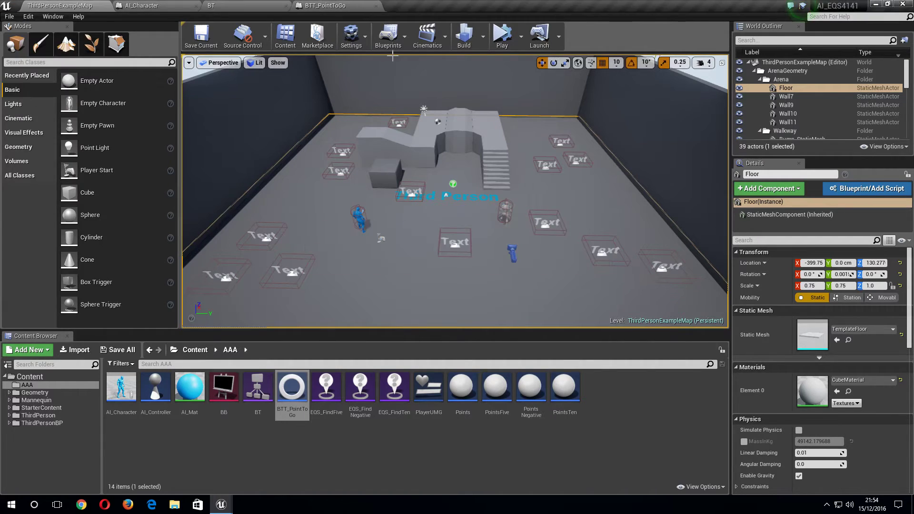
left_click(502, 36)
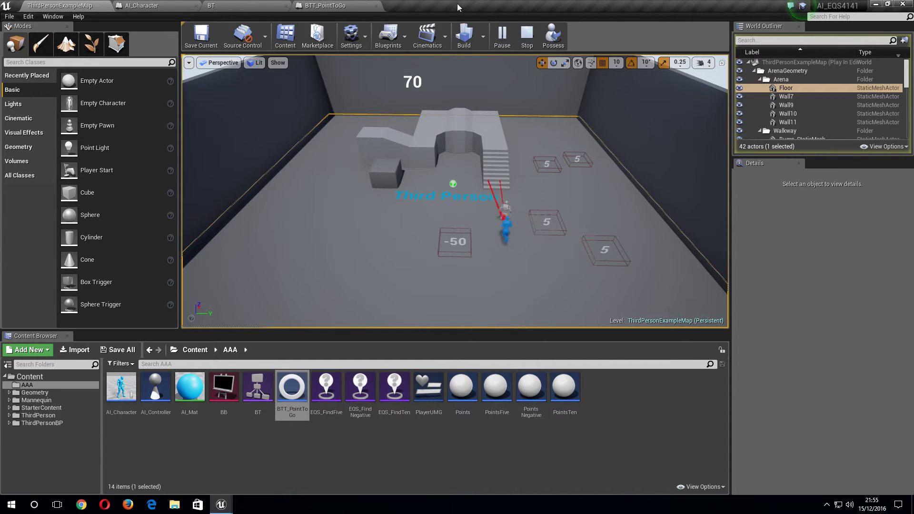
mouse_move(229, 9)
left_mouse_down()
mouse_move(370, 87)
mouse_move(531, 37)
left_mouse_up()
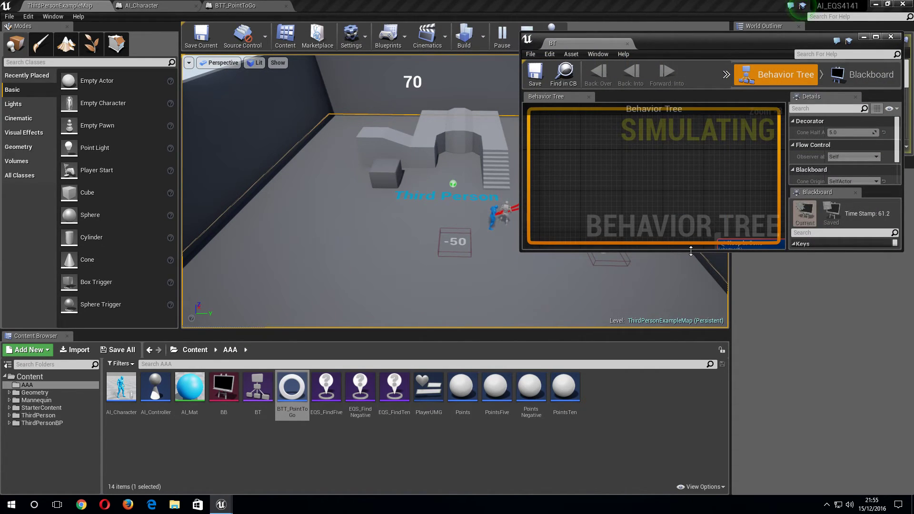
Step: Enlarge and reposition the behavior tree window to watch it run, then stop the simulation
left_click_drag(691, 251, 691, 474)
scroll(679, 346, "down", 2)
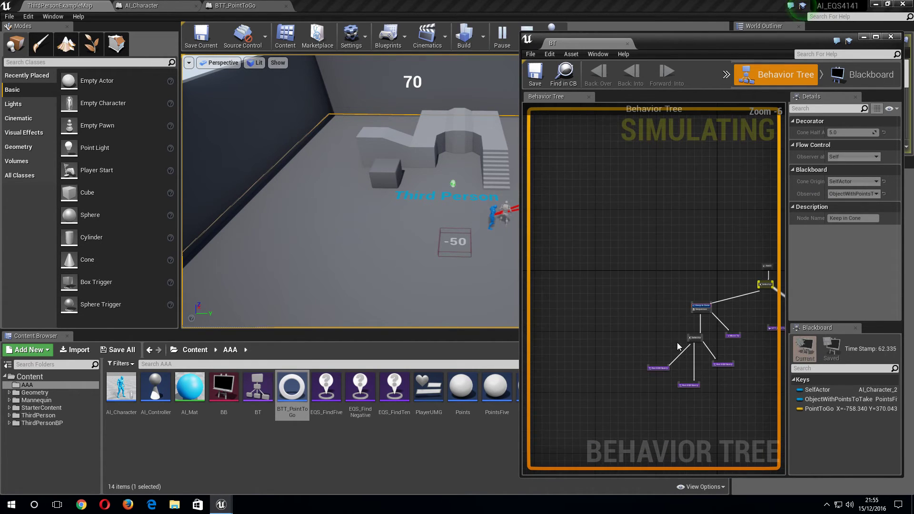
scroll(661, 326, "up", 2)
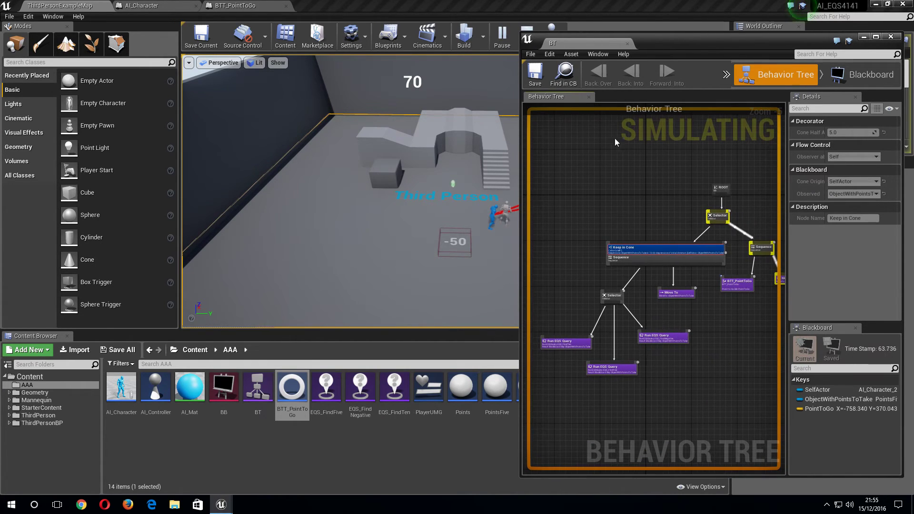
left_click_drag(656, 37, 753, 43)
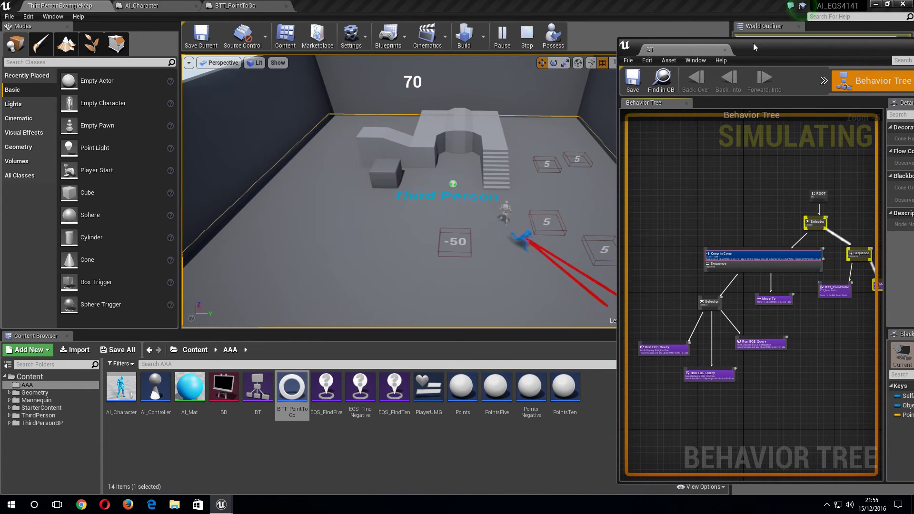
right_click_drag(750, 215, 731, 217)
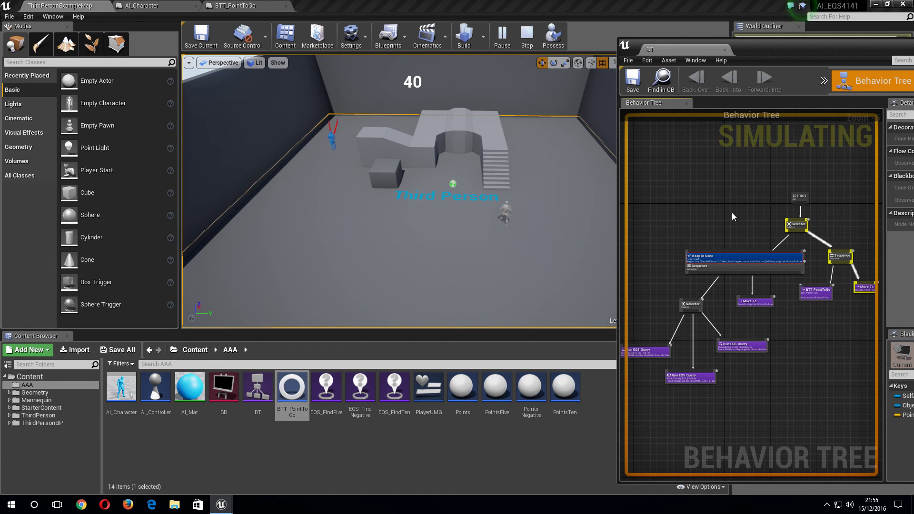
left_click(527, 37)
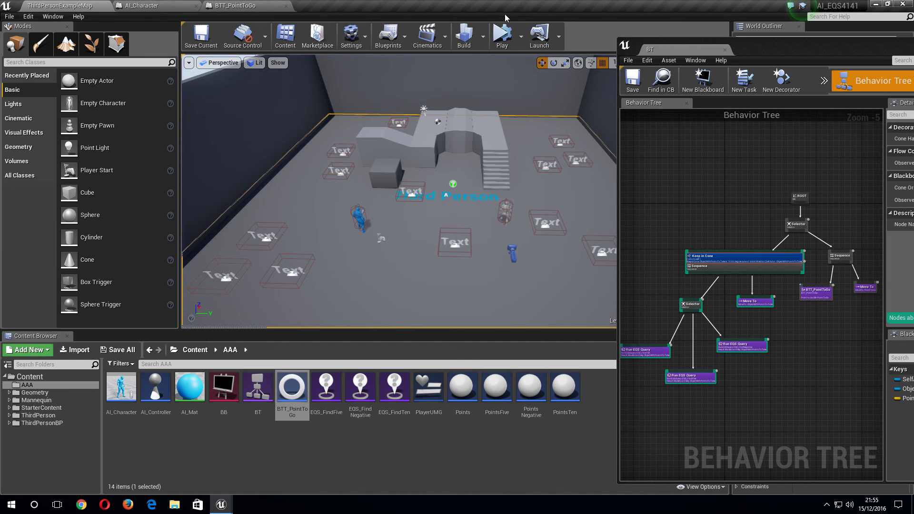